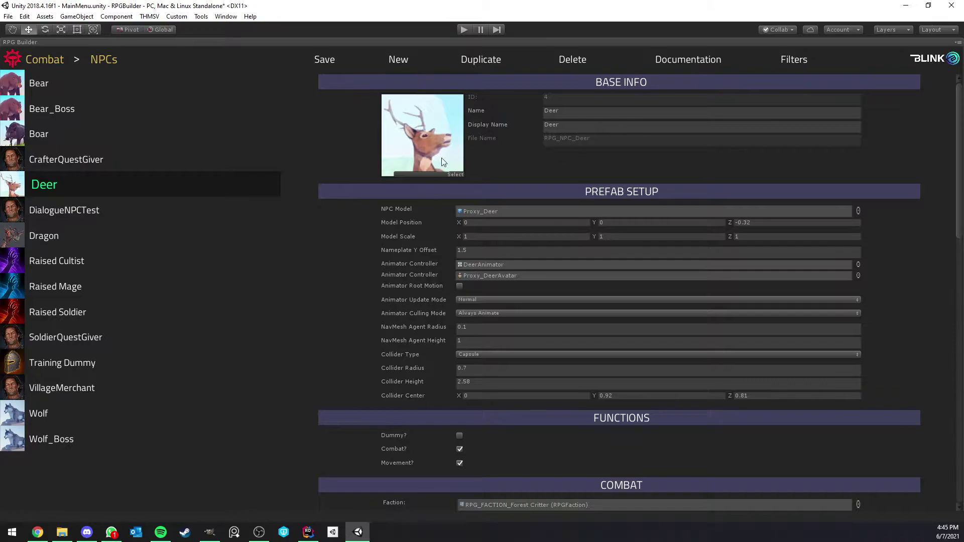
- Un-maximize the RPG Builder window to restore the full editor layout
{"action": "scroll", "coordinate": [470, 165], "scroll_direction": "down", "scroll_amount": 20}
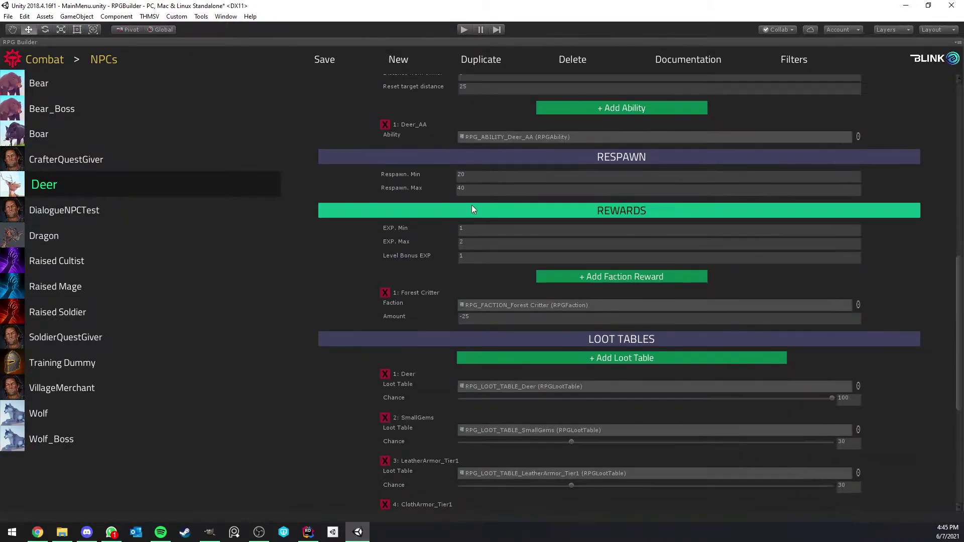
{"action": "scroll", "coordinate": [513, 225], "scroll_direction": "down", "scroll_amount": 5}
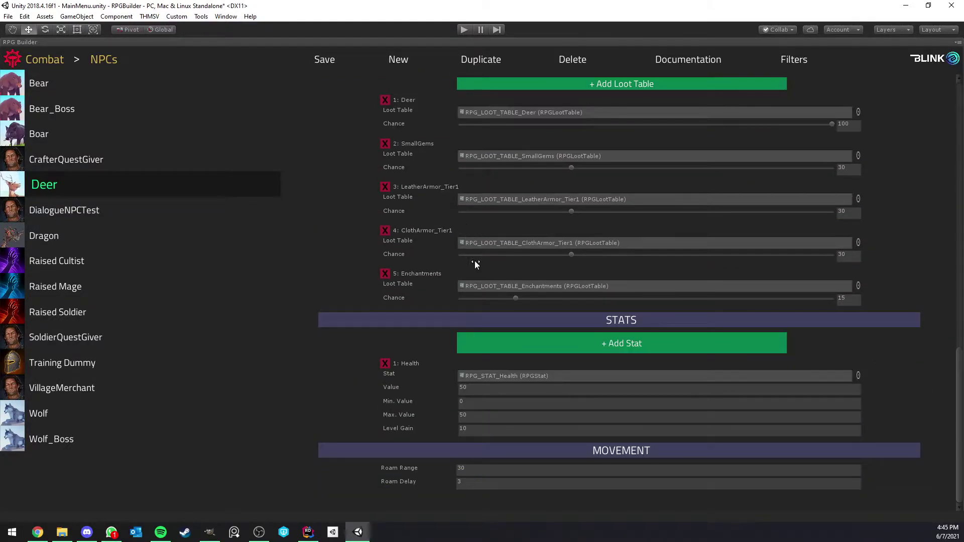
{"action": "scroll", "coordinate": [475, 261], "scroll_direction": "up", "scroll_amount": 20}
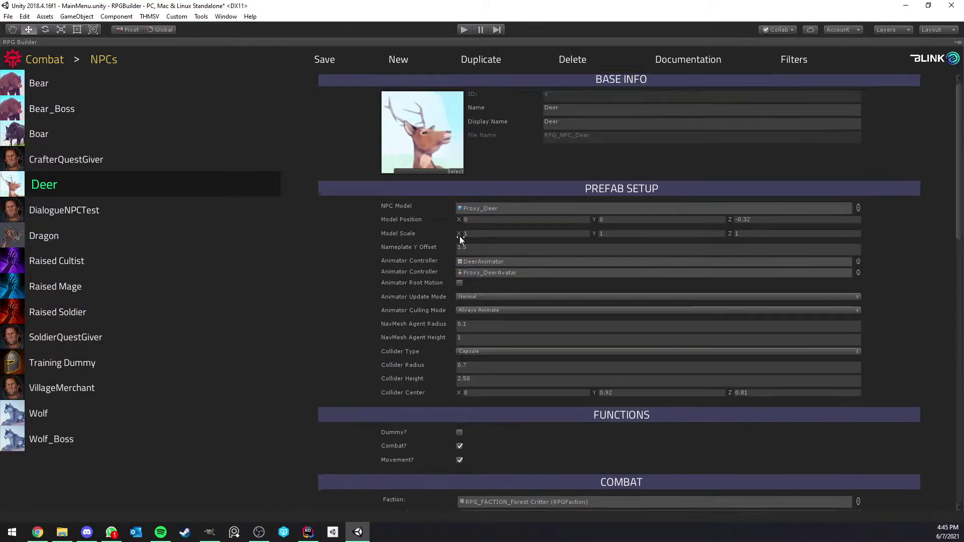
{"action": "right_click", "coordinate": [68, 40]}
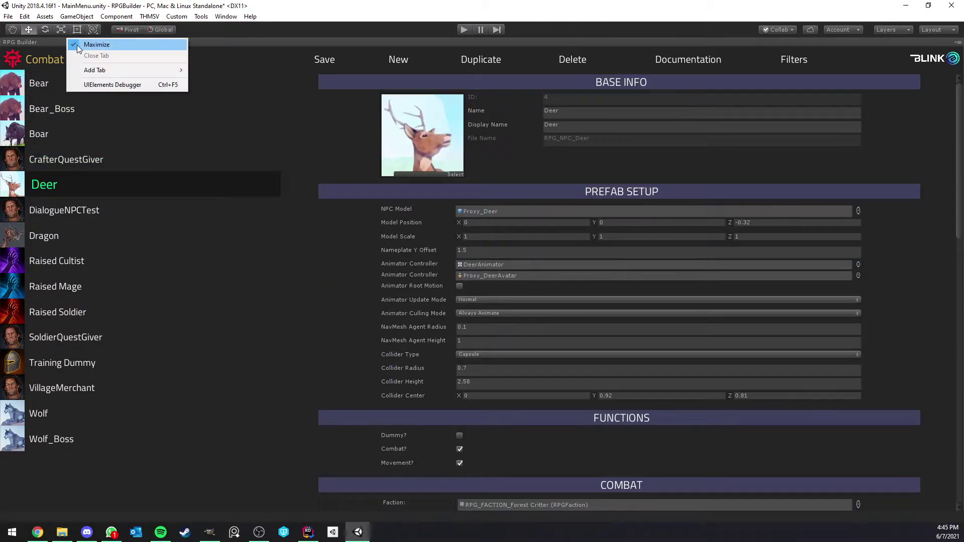
{"action": "left_click", "coordinate": [97, 44]}
- Inspect the NPC_Deer prefab in the NPCs > Animals folder
{"action": "left_click", "coordinate": [92, 467]}
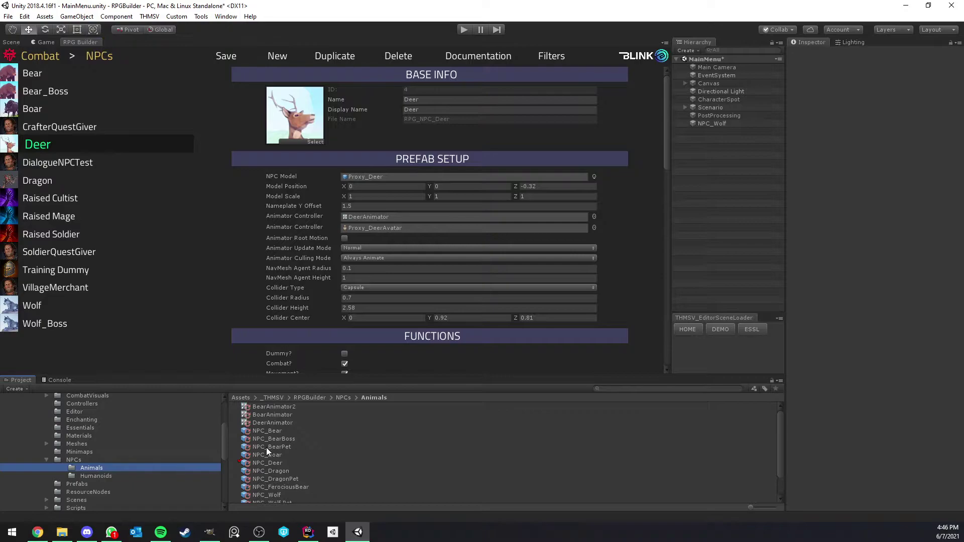
{"action": "left_click", "coordinate": [275, 463]}
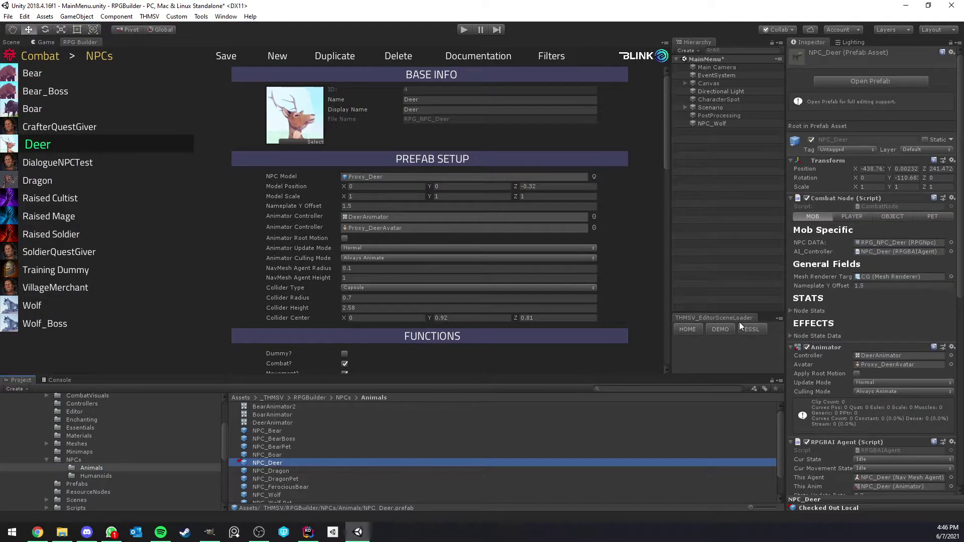
{"action": "left_click_drag", "start_coordinate": [786, 205], "coordinate": [758, 205]}
{"action": "scroll", "coordinate": [801, 219], "scroll_direction": "down", "scroll_amount": 3}
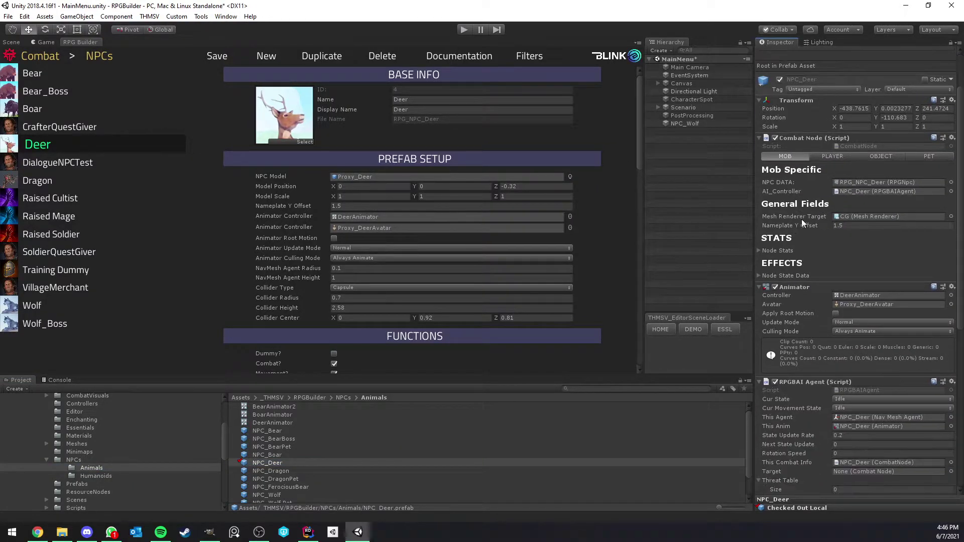
{"action": "scroll", "coordinate": [808, 177], "scroll_direction": "down", "scroll_amount": 12}
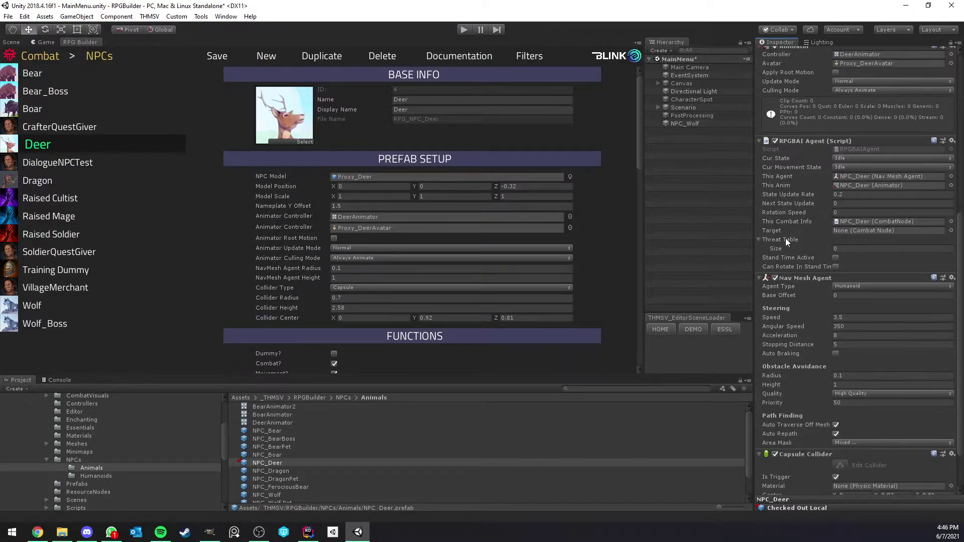
{"action": "scroll", "coordinate": [804, 315], "scroll_direction": "up", "scroll_amount": 15}
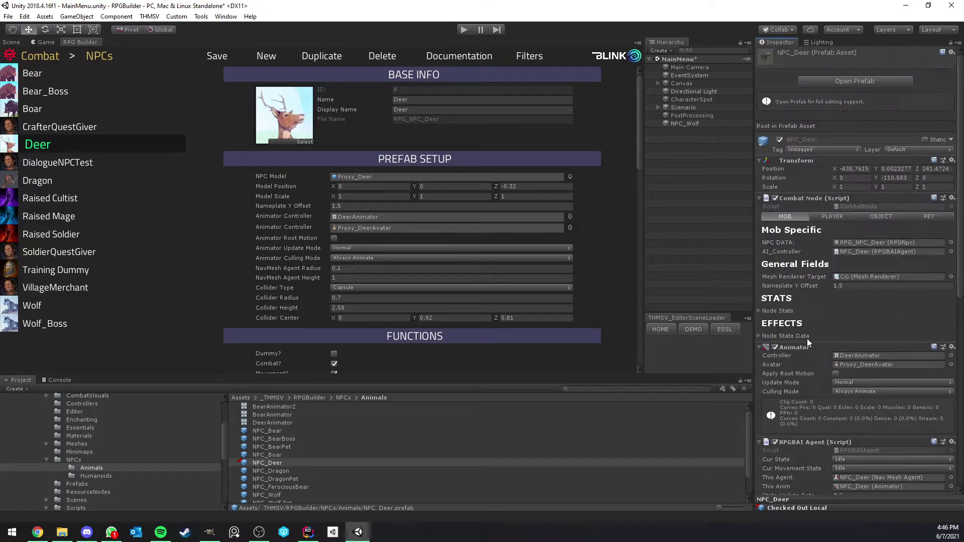
- Widen the NPC editor panel and delete NPC_Wolf from the scene
{"action": "left_click_drag", "start_coordinate": [764, 247], "coordinate": [826, 236]}
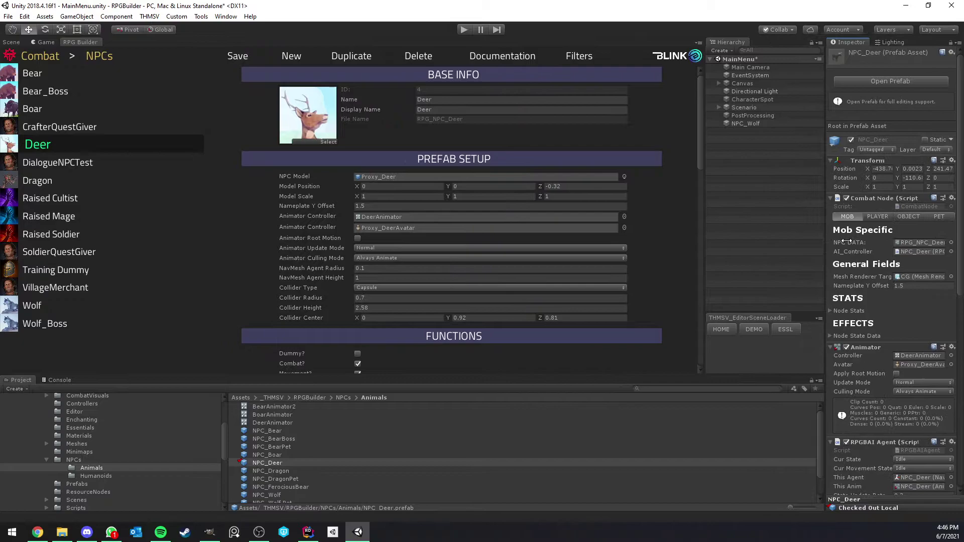
{"action": "left_click", "coordinate": [76, 43]}
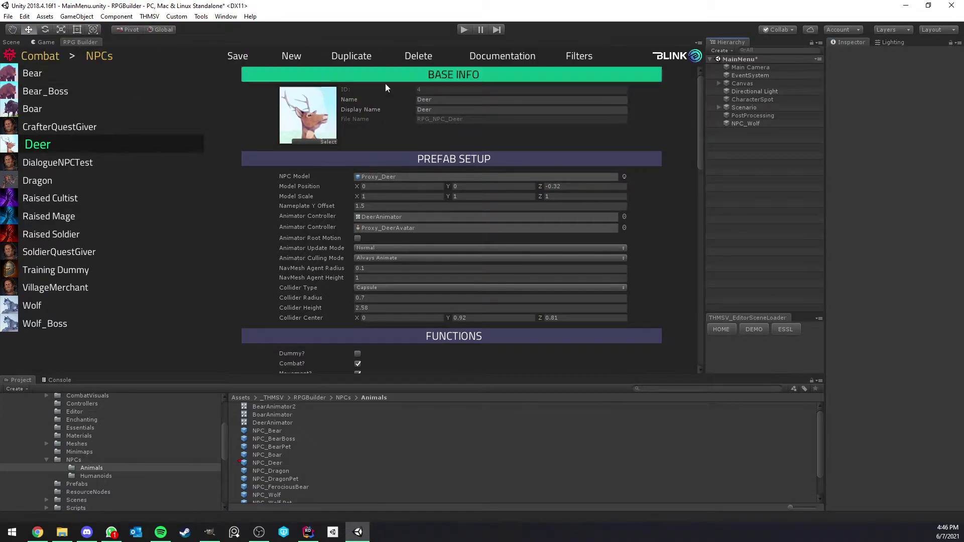
{"action": "left_click", "coordinate": [743, 126]}
{"action": "key", "text": "Delete"}
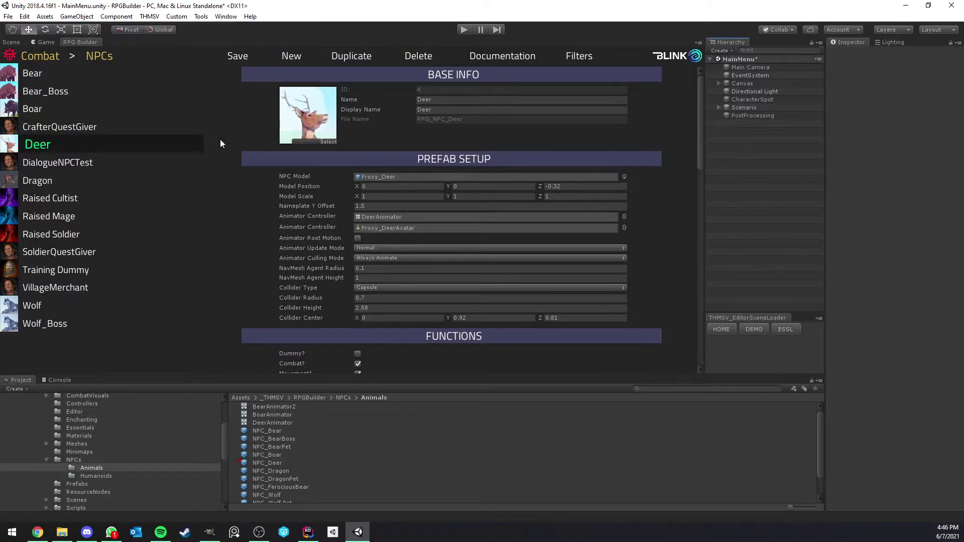
- Maximize the RPG Builder NPC editor and review the Deer's PREFAB SETUP section
{"action": "right_click", "coordinate": [83, 42]}
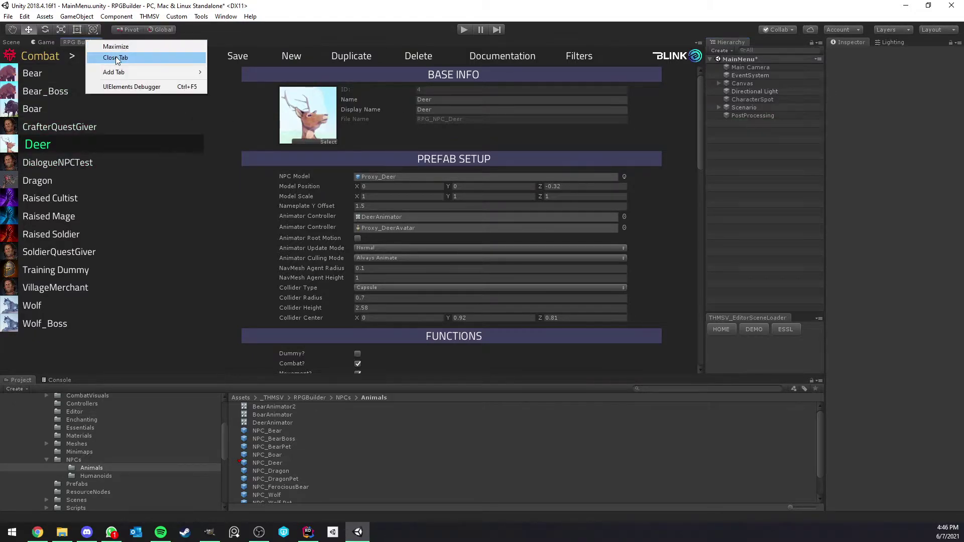
{"action": "left_click", "coordinate": [116, 50]}
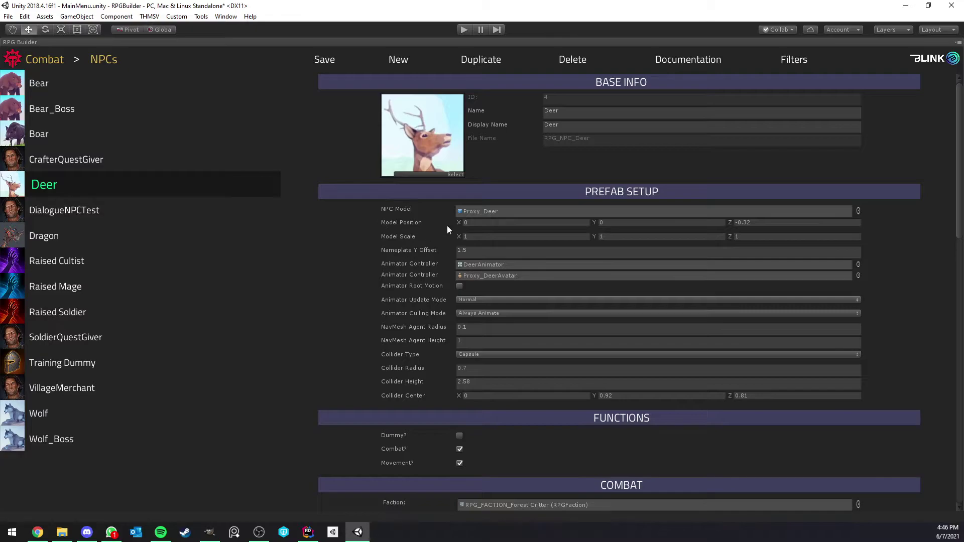
{"action": "left_click", "coordinate": [403, 189]}
{"action": "left_click", "coordinate": [405, 191]}
{"action": "left_click", "coordinate": [472, 187]}
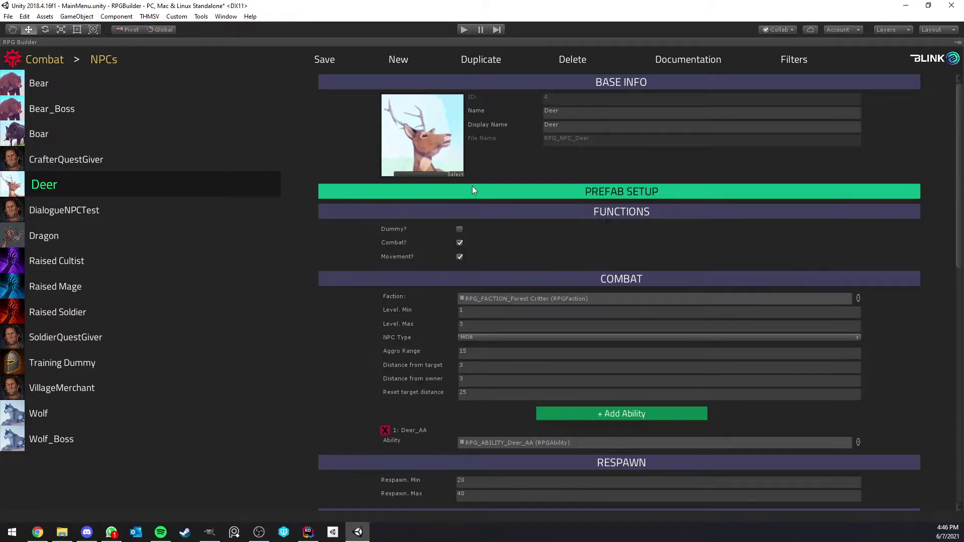
{"action": "left_click", "coordinate": [472, 187]}
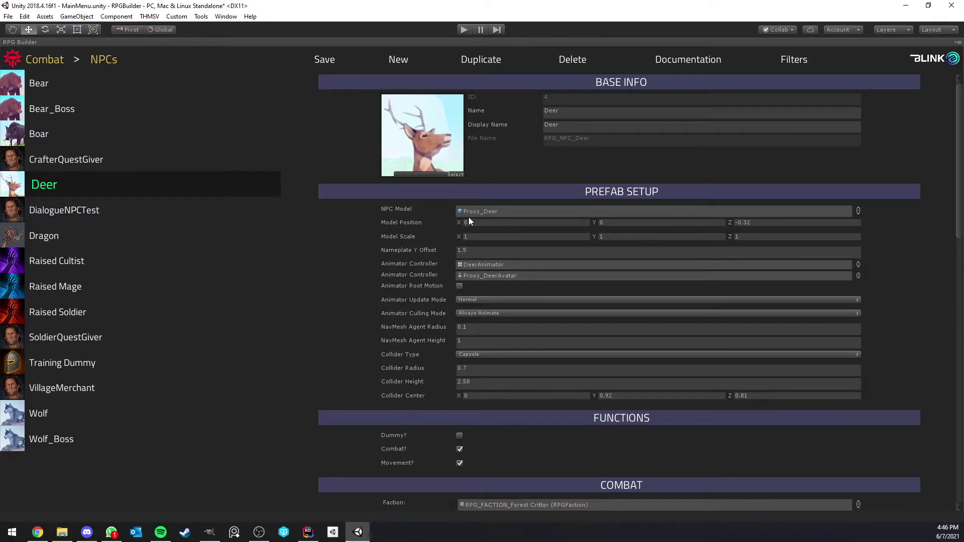
- Restore the full layout and place the Proxy_Deer model into the Scene view
{"action": "right_click", "coordinate": [67, 42]}
{"action": "left_click", "coordinate": [85, 46]}
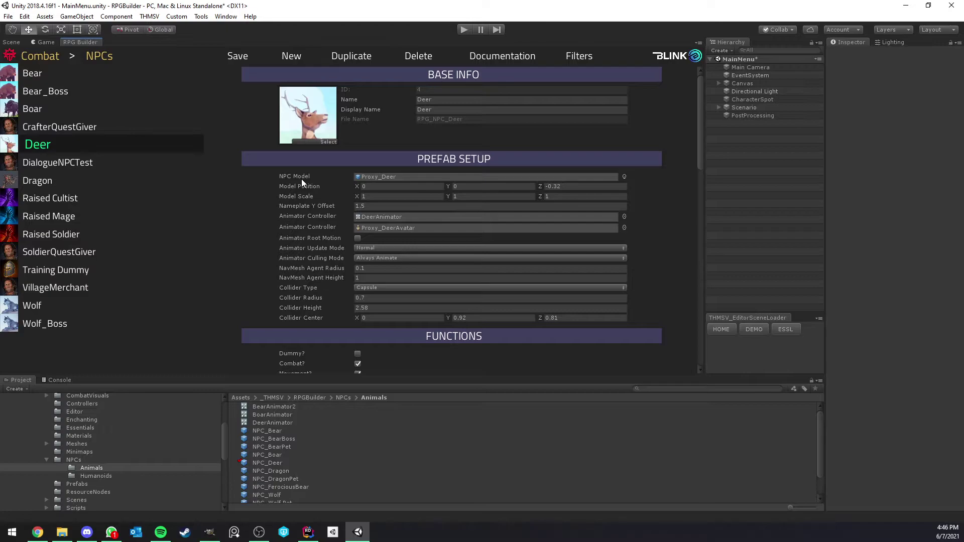
{"action": "left_click", "coordinate": [366, 177]}
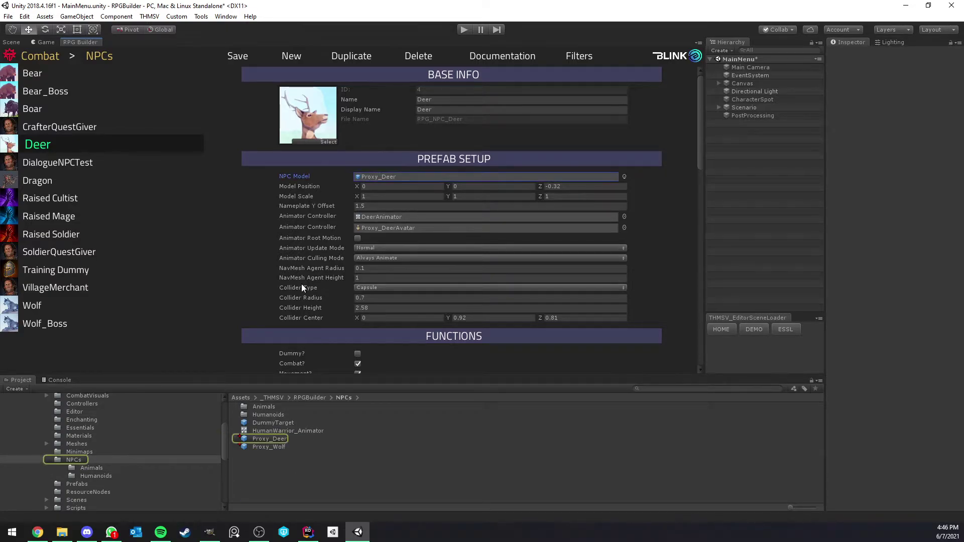
{"action": "left_click", "coordinate": [11, 42]}
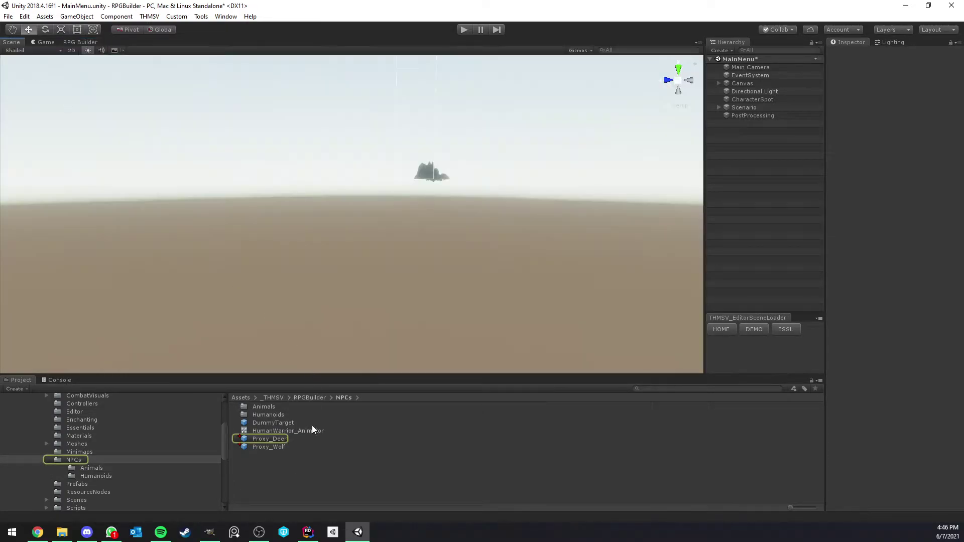
{"action": "left_click_drag", "start_coordinate": [270, 439], "coordinate": [316, 289]}
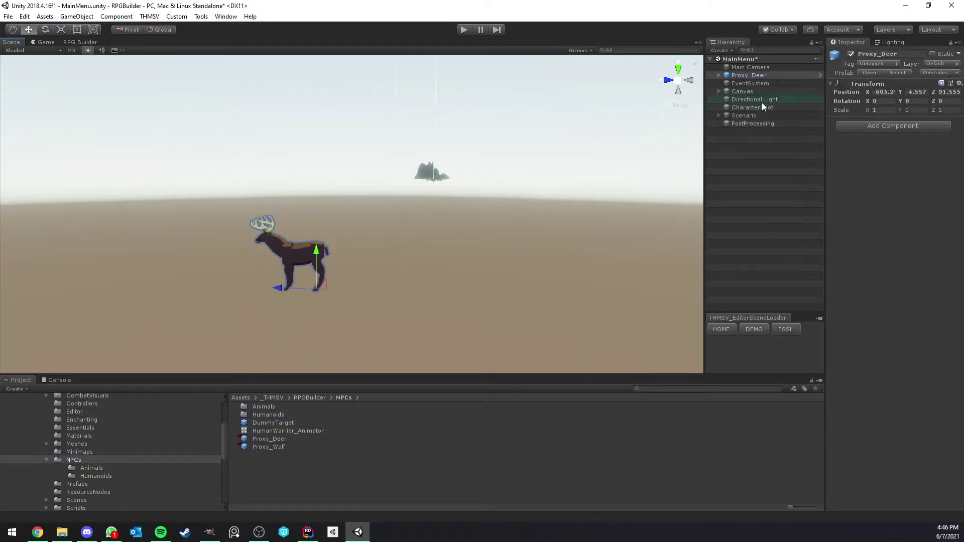
- Inspect Proxy_Deer's CG mesh child, then delete Proxy_Deer from the scene
{"action": "left_click_drag", "start_coordinate": [751, 76], "coordinate": [763, 132]}
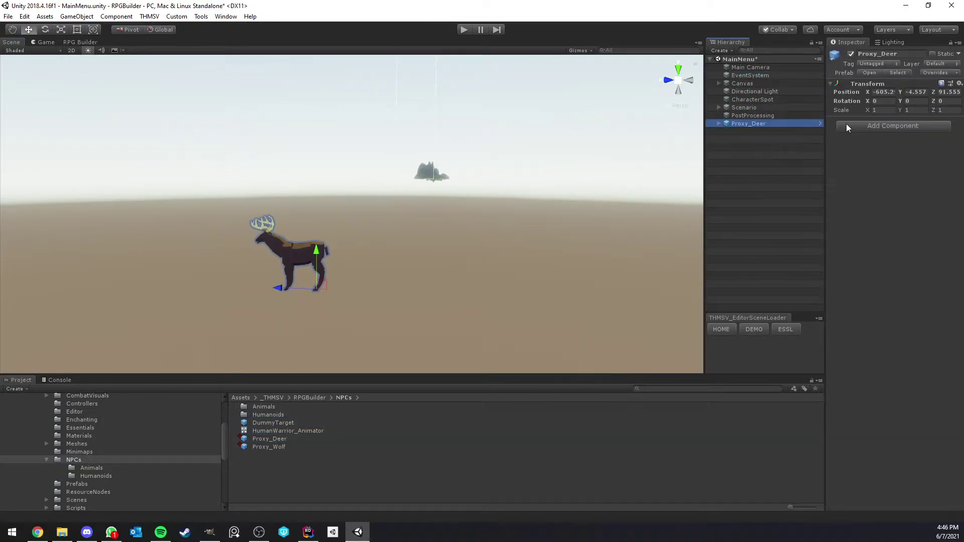
{"action": "left_click", "coordinate": [719, 123]}
{"action": "left_click", "coordinate": [759, 133]}
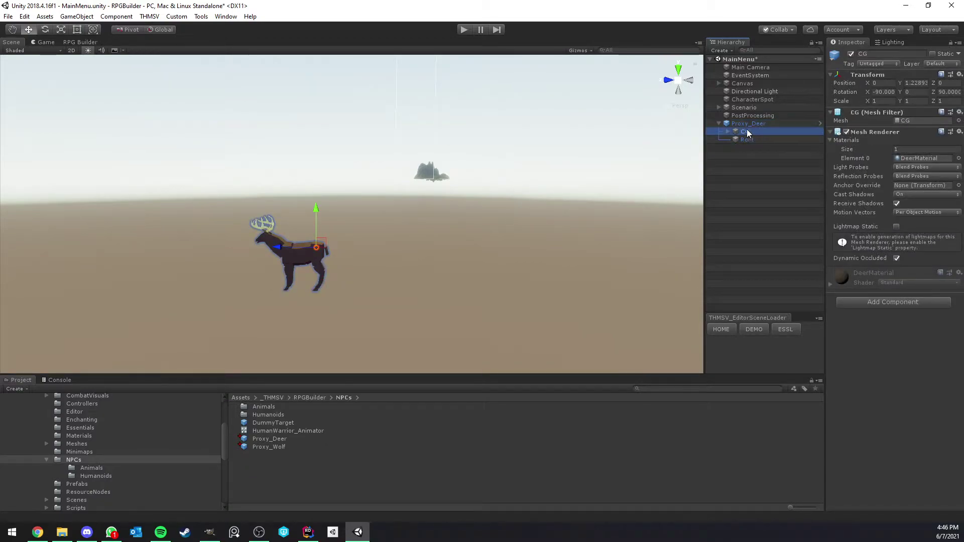
{"action": "left_click", "coordinate": [745, 125]}
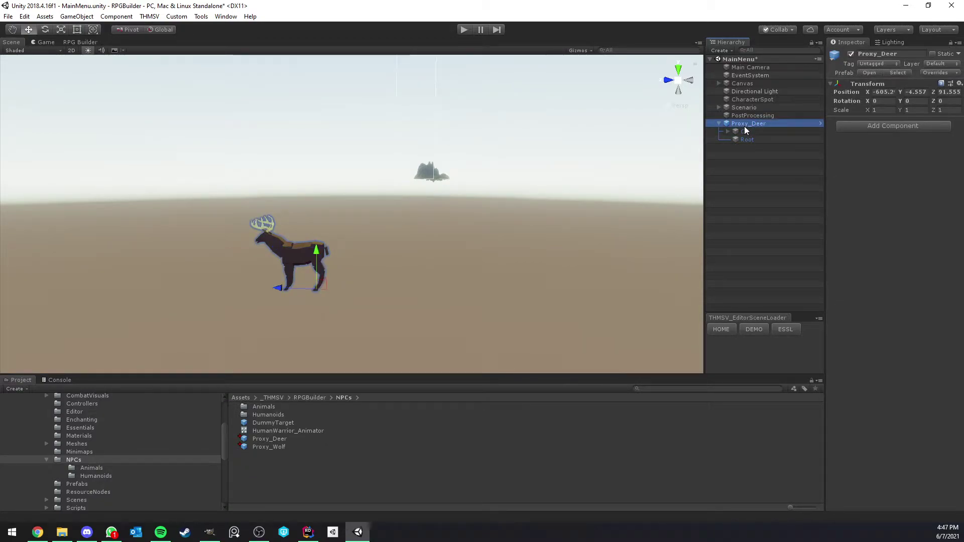
{"action": "key", "text": "Delete"}
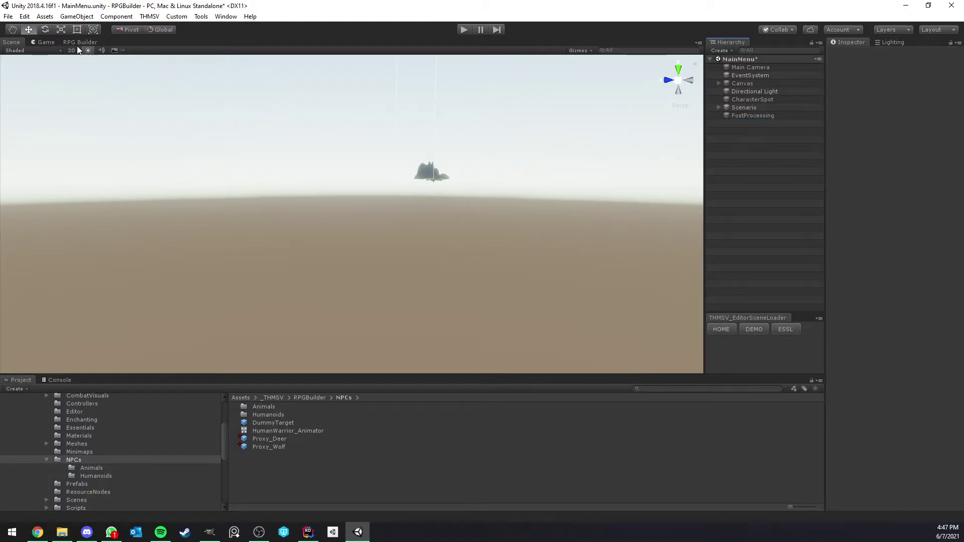
{"action": "left_click", "coordinate": [79, 43]}
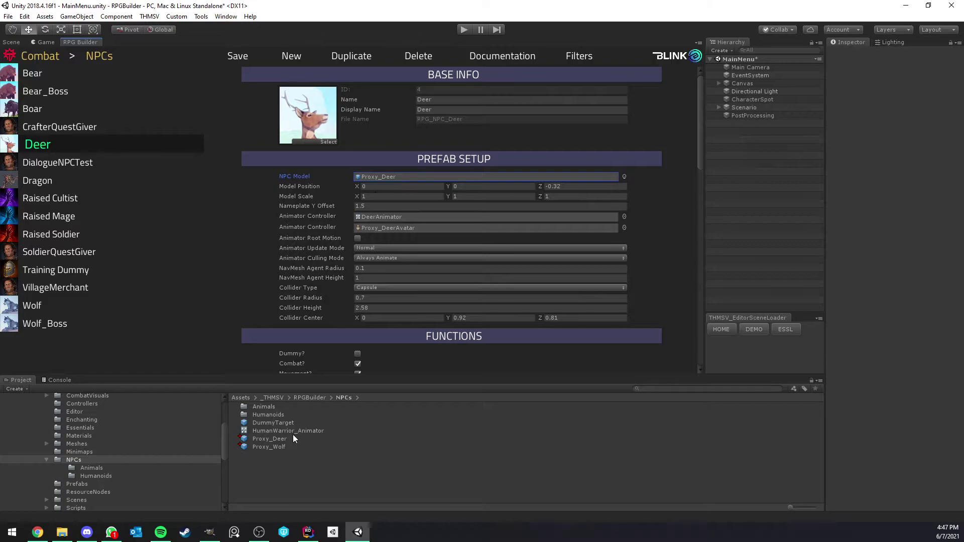
{"action": "left_click_drag", "start_coordinate": [288, 436], "coordinate": [315, 474]}
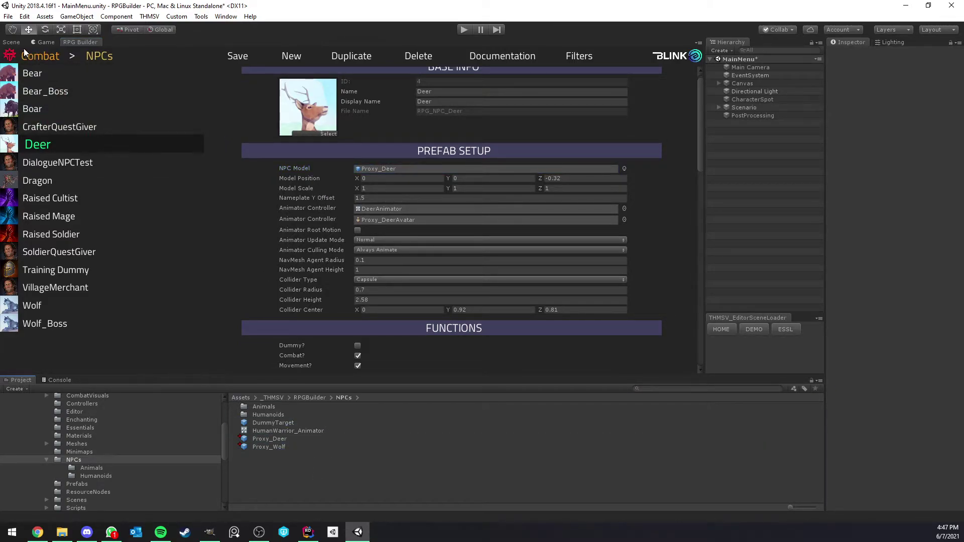
{"action": "left_click", "coordinate": [12, 42]}
{"action": "right_click_drag", "start_coordinate": [281, 190], "coordinate": [308, 164]}
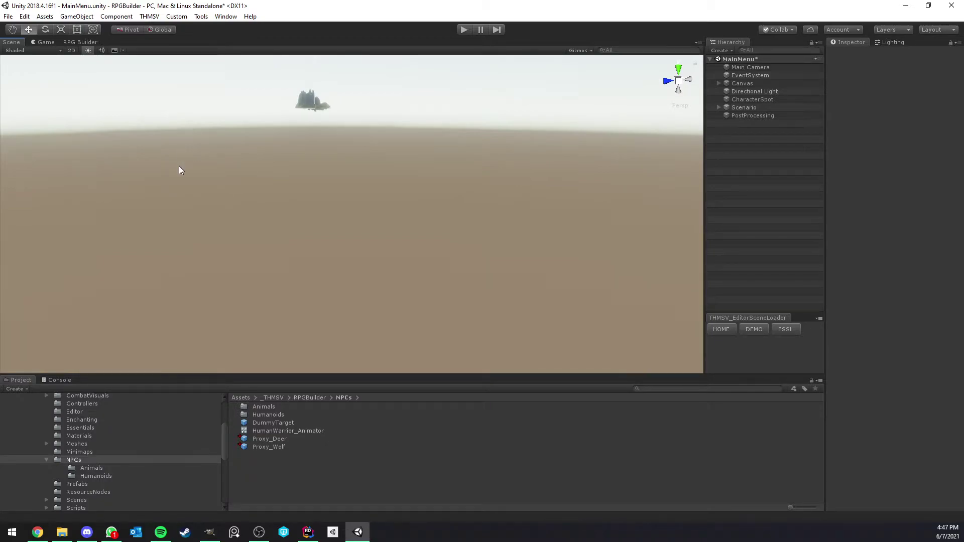
- Create a new empty GameObject in the scene
{"action": "right_click_drag", "start_coordinate": [179, 166], "coordinate": [184, 167]}
{"action": "left_click", "coordinate": [77, 16]}
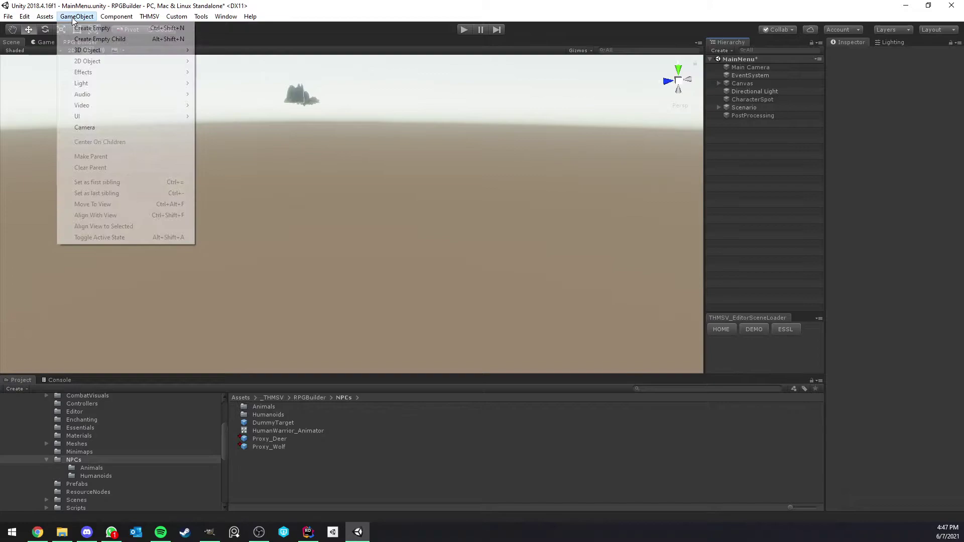
{"action": "left_click", "coordinate": [103, 29]}
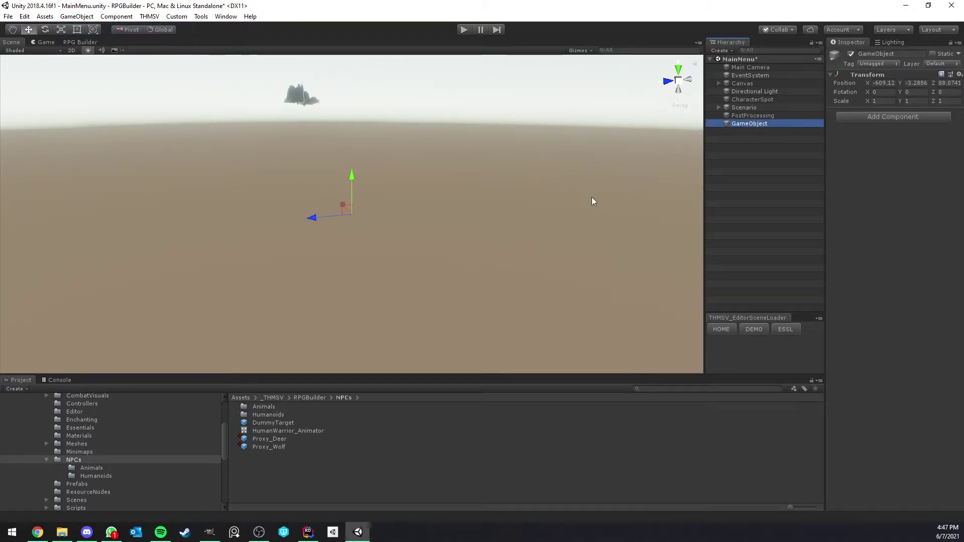
{"action": "left_click", "coordinate": [742, 125]}
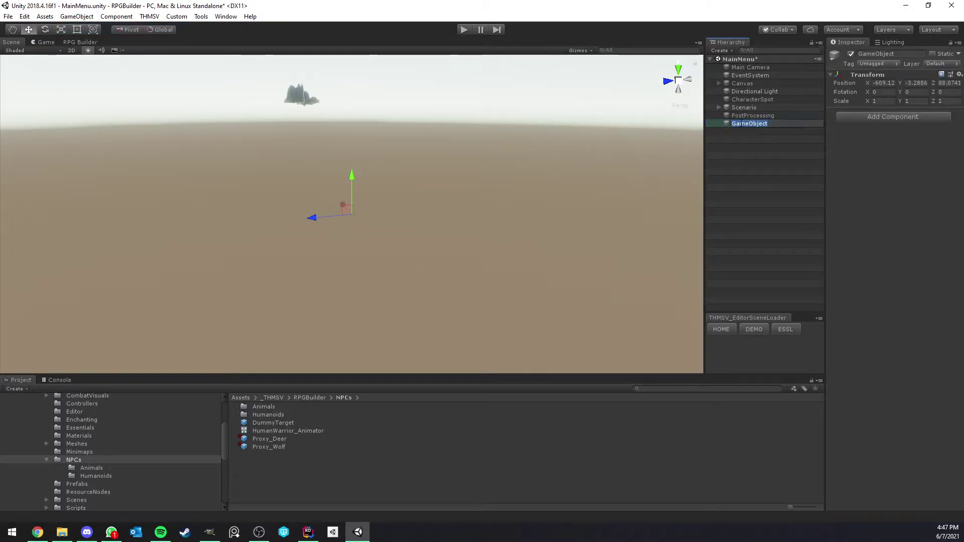
- Check the Deer NPC's name in RPG Builder, then return to the Scene view
{"action": "left_click", "coordinate": [80, 42]}
{"action": "scroll", "coordinate": [373, 120], "scroll_direction": "up", "scroll_amount": 1}
{"action": "left_click", "coordinate": [441, 99]}
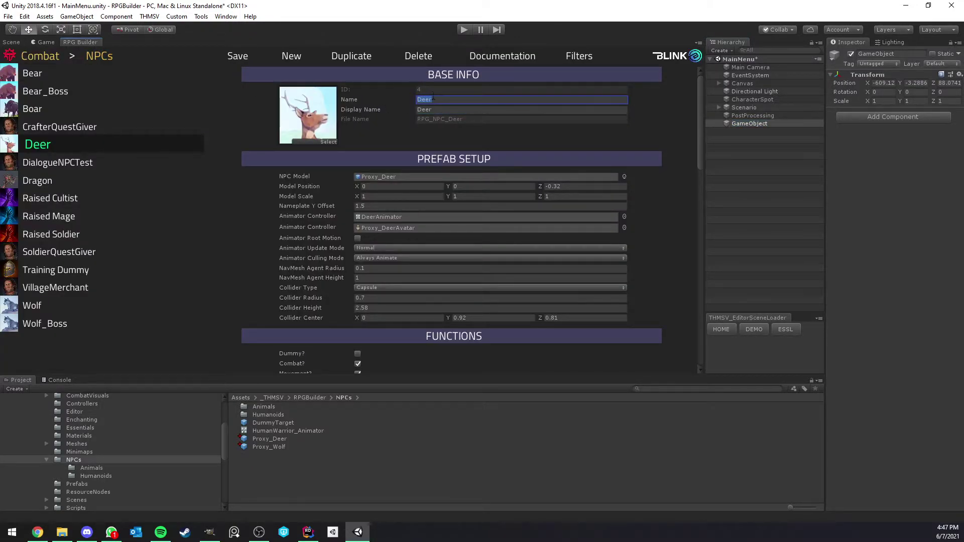
{"action": "left_click", "coordinate": [48, 42]}
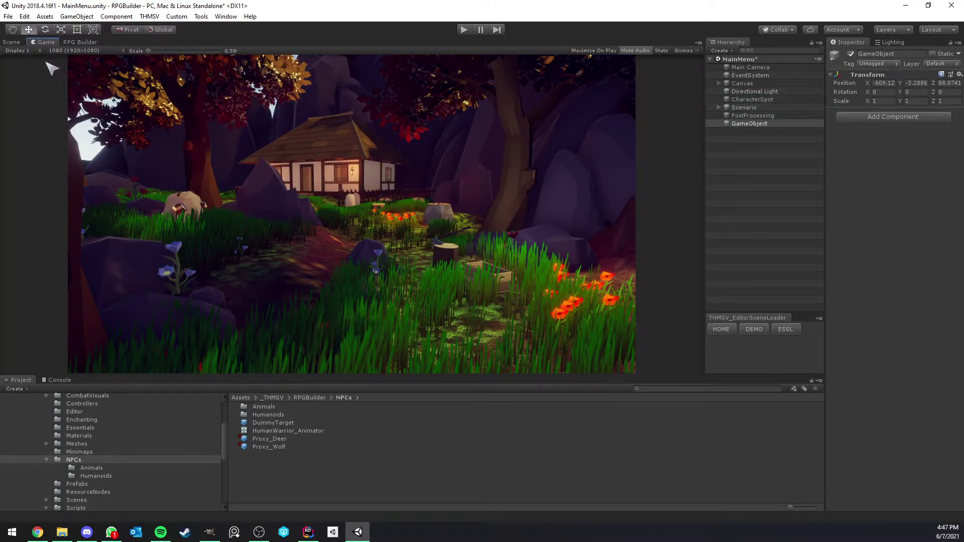
{"action": "left_click", "coordinate": [15, 42]}
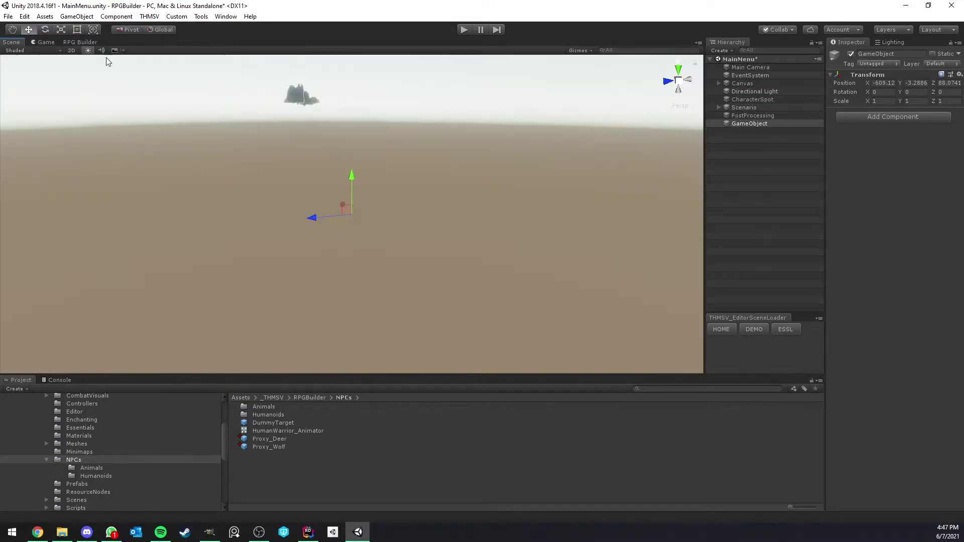
- Rename the empty GameObject to 'Deer'
{"action": "left_click", "coordinate": [752, 124]}
{"action": "left_click", "coordinate": [752, 124]}
{"action": "type", "text": "Deer"}
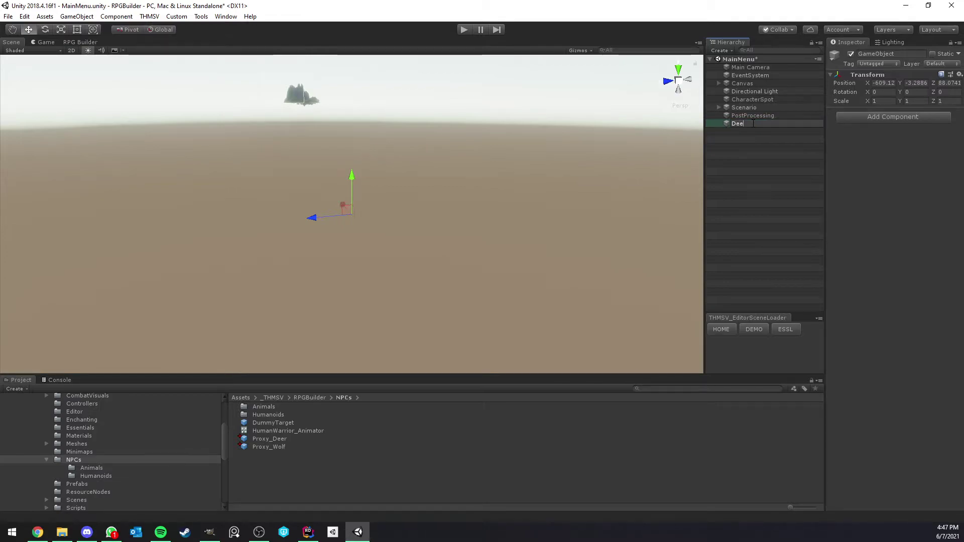
{"action": "key", "text": "Return"}
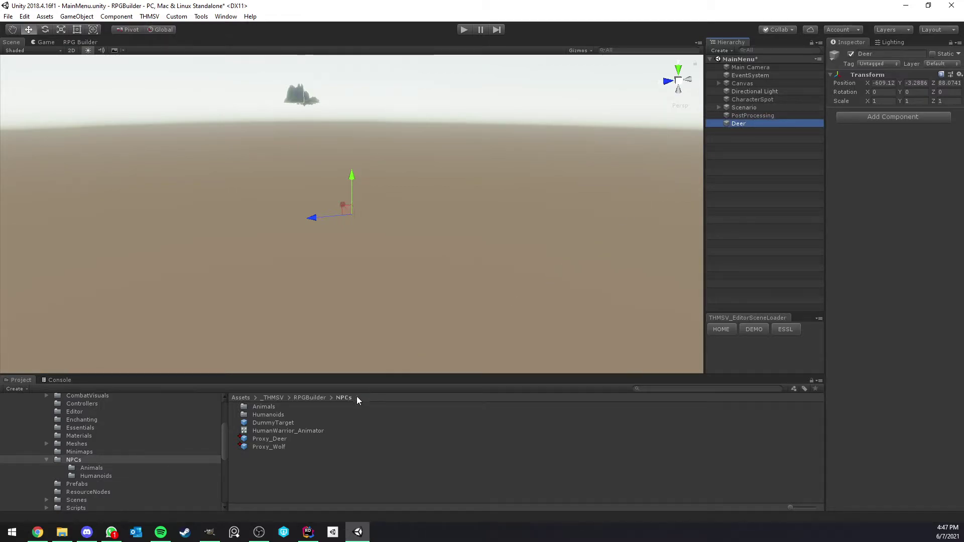
- Drag Proxy_Deer into the hierarchy as a child of Deer
{"action": "left_click_drag", "start_coordinate": [279, 440], "coordinate": [749, 169]}
{"action": "left_click_drag", "start_coordinate": [740, 128], "coordinate": [739, 124]}
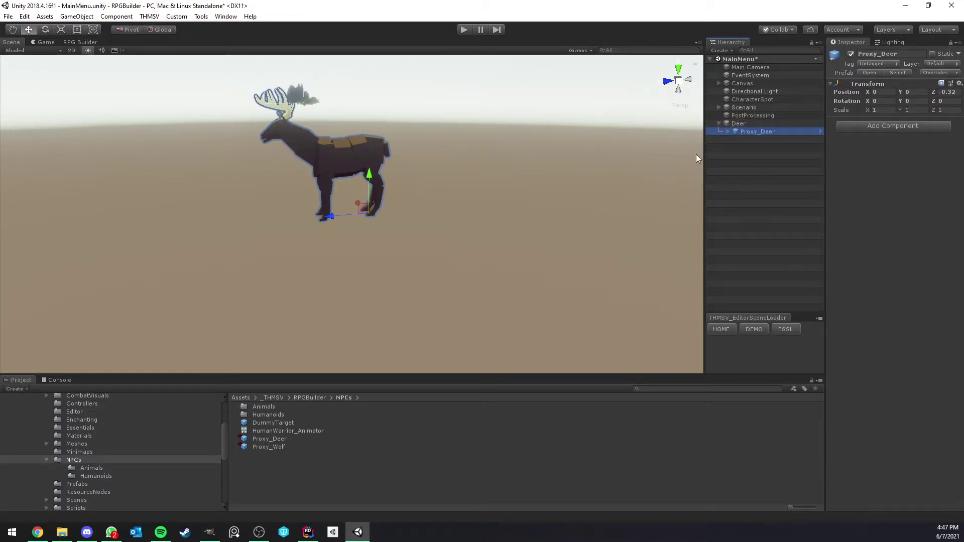
{"action": "left_click", "coordinate": [80, 42]}
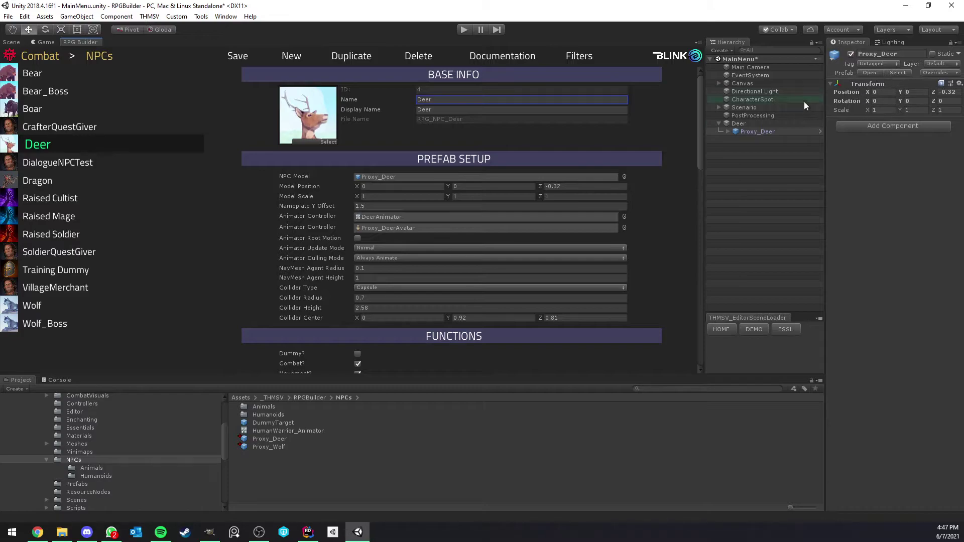
- Move Proxy_Deer along Z to Y -0.636, Z -0.587, comparing with the NPC's Model Position
{"action": "left_click", "coordinate": [17, 41]}
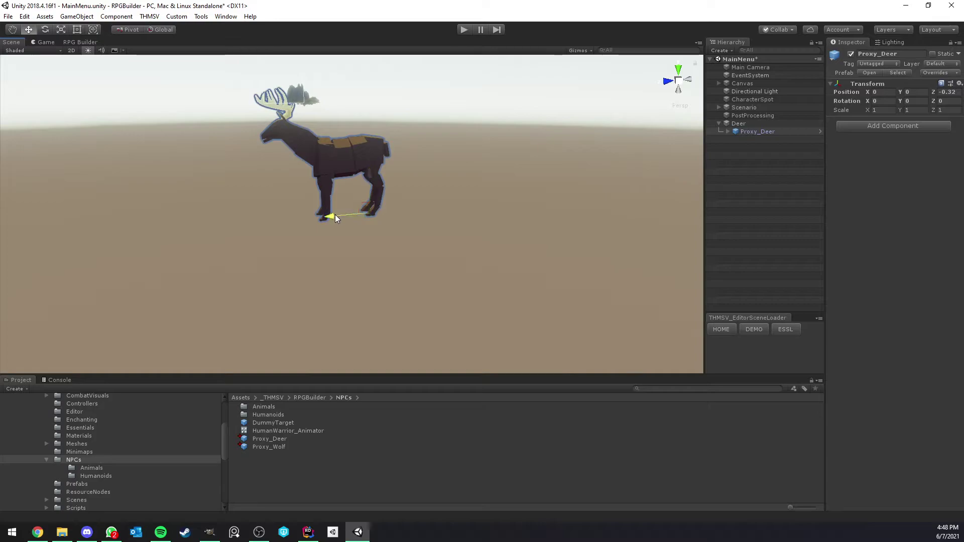
{"action": "left_click_drag", "start_coordinate": [336, 214], "coordinate": [363, 206]}
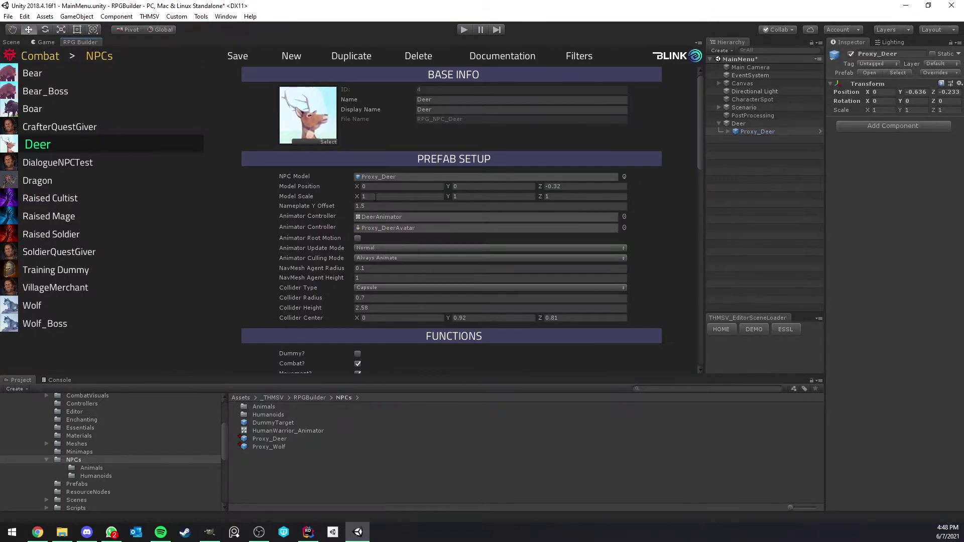
{"action": "left_click", "coordinate": [480, 188]}
{"action": "left_click", "coordinate": [578, 186]}
{"action": "left_click", "coordinate": [15, 42]}
{"action": "left_click_drag", "start_coordinate": [336, 254], "coordinate": [347, 244]}
{"action": "left_click", "coordinate": [80, 42]}
{"action": "left_click", "coordinate": [390, 197]}
- Set the Deer NPC's Model Scale Y and Z to 2
{"action": "left_click", "coordinate": [478, 196]}
{"action": "type", "text": "2"}
{"action": "left_click", "coordinate": [569, 197]}
- Preview Proxy_Deer at scale 2 in the Inspector, then revert it to 1
{"action": "left_click", "coordinate": [21, 44]}
{"action": "left_click", "coordinate": [880, 110]}
{"action": "type", "text": "2"}
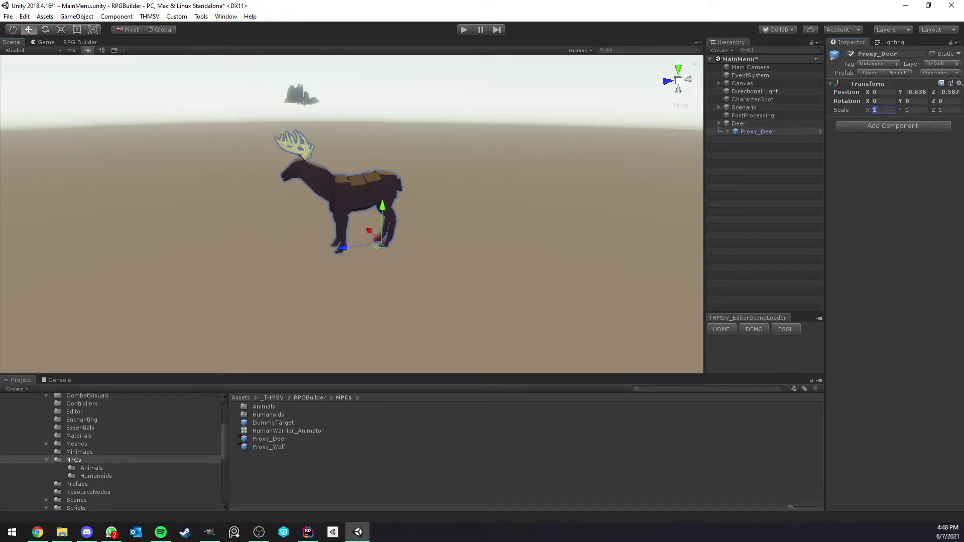
{"action": "left_click", "coordinate": [911, 110]}
{"action": "type", "text": "2"}
{"action": "key", "text": "Tab"}
{"action": "type", "text": "2"}
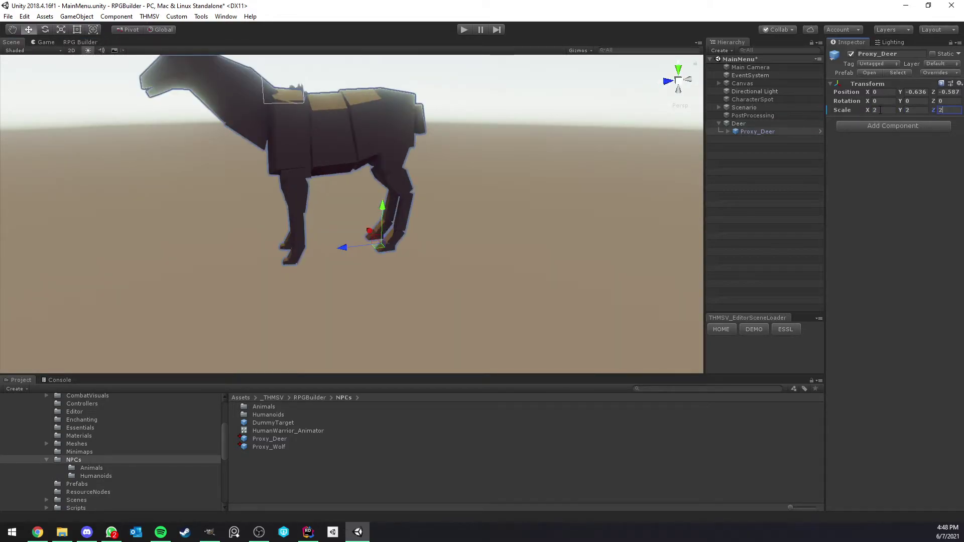
{"action": "key", "text": "ctrl+z"}
{"action": "key", "text": "ctrl+z"}
{"action": "key", "text": "ctrl+z"}
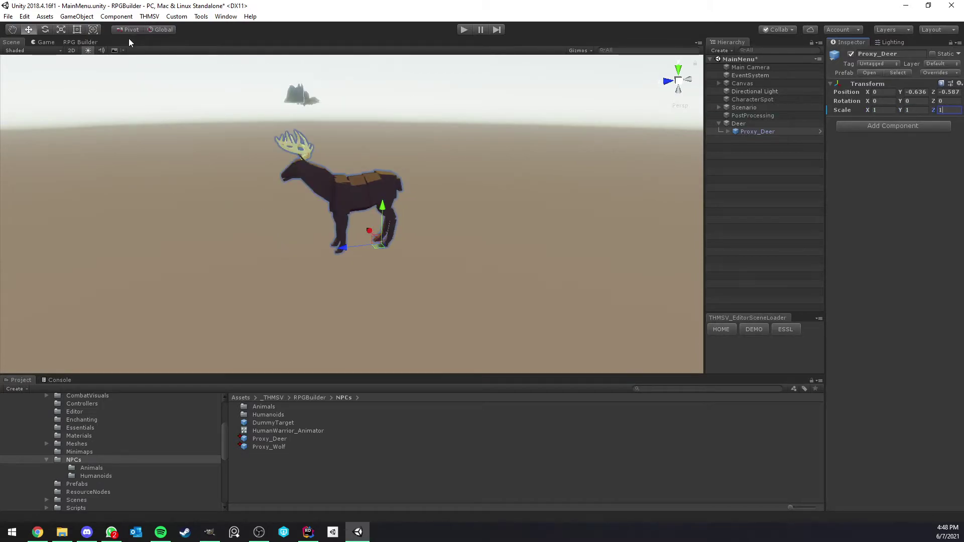
{"action": "left_click", "coordinate": [79, 42]}
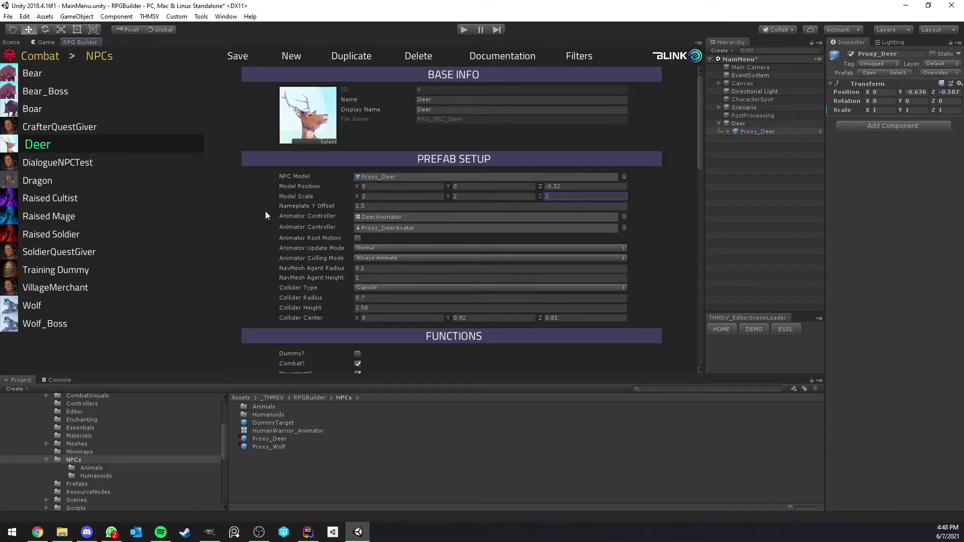
- Check the deer in the Scene view and return to the Deer NPC editor
{"action": "mouse_move", "coordinate": [309, 211]}
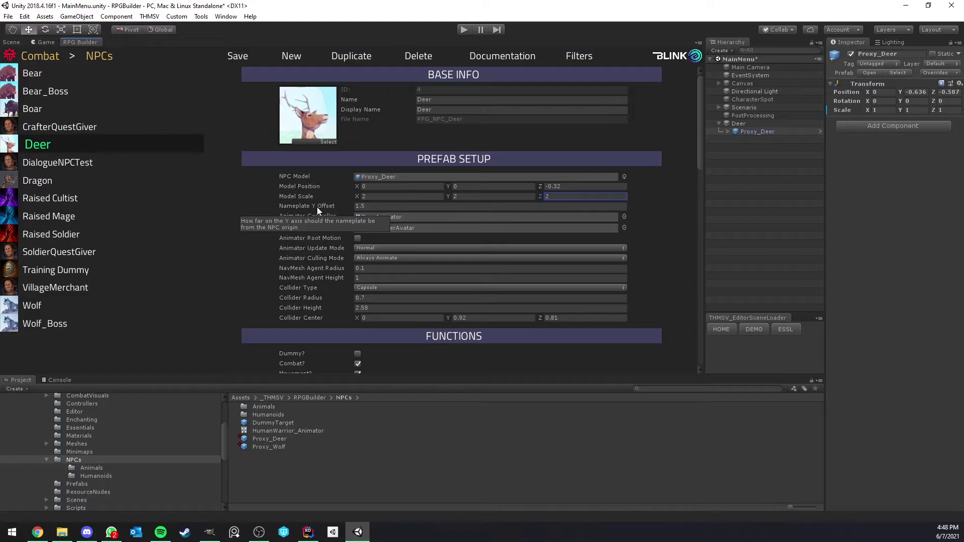
{"action": "left_click", "coordinate": [12, 42]}
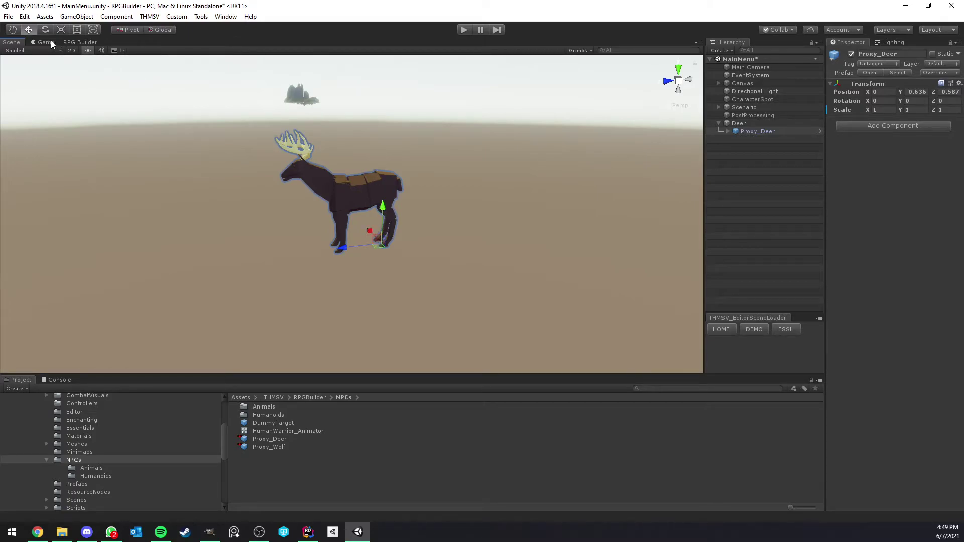
{"action": "left_click", "coordinate": [80, 42]}
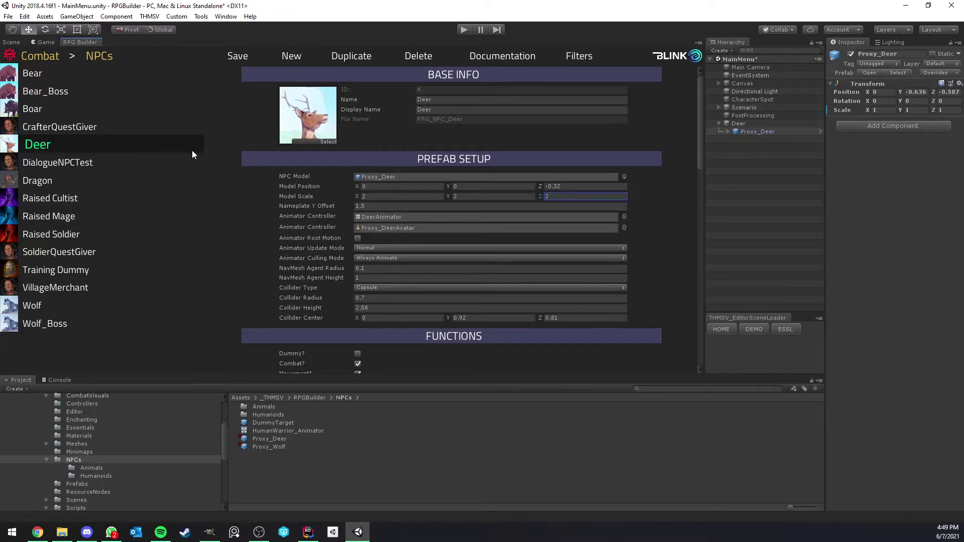
- Locate the DeerAnimator controller in NPCs/Animals, then return to the Scene view
{"action": "left_click", "coordinate": [373, 216]}
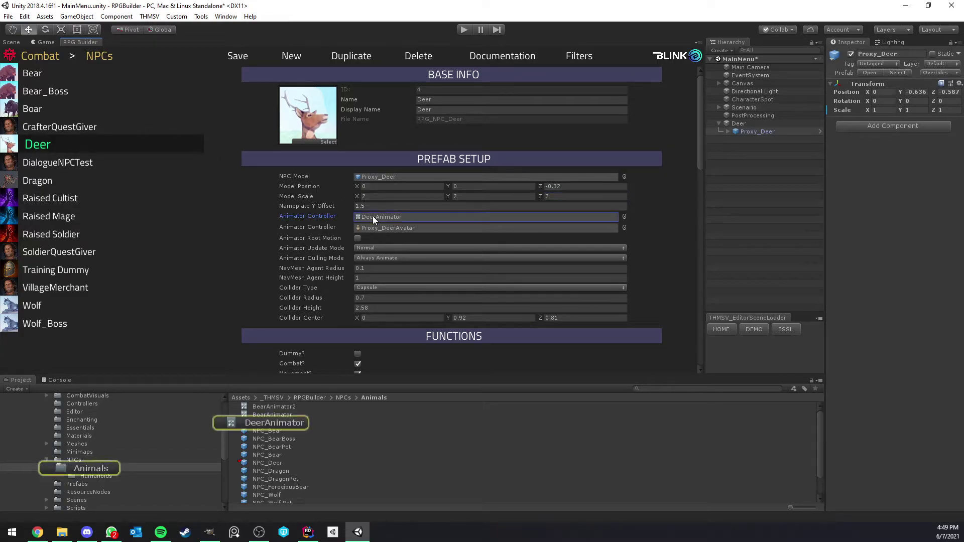
{"action": "left_click", "coordinate": [271, 424]}
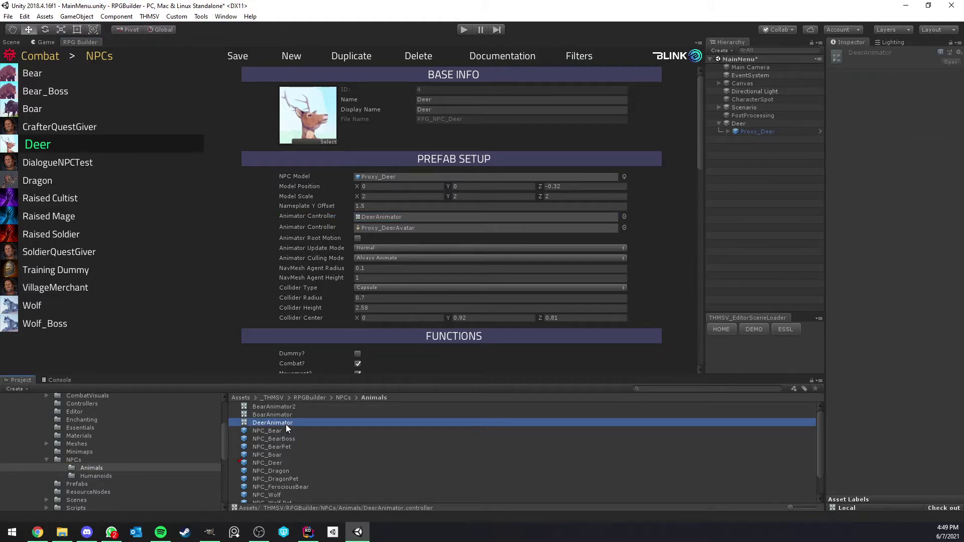
{"action": "left_click_drag", "start_coordinate": [285, 424], "coordinate": [244, 294]}
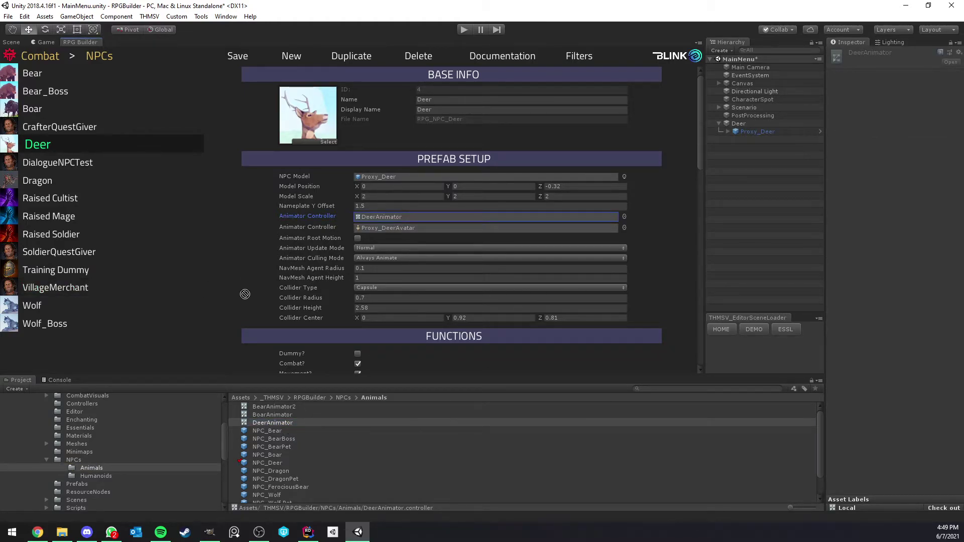
{"action": "left_click", "coordinate": [35, 43]}
{"action": "left_click", "coordinate": [11, 42]}
{"action": "left_click", "coordinate": [754, 125]}
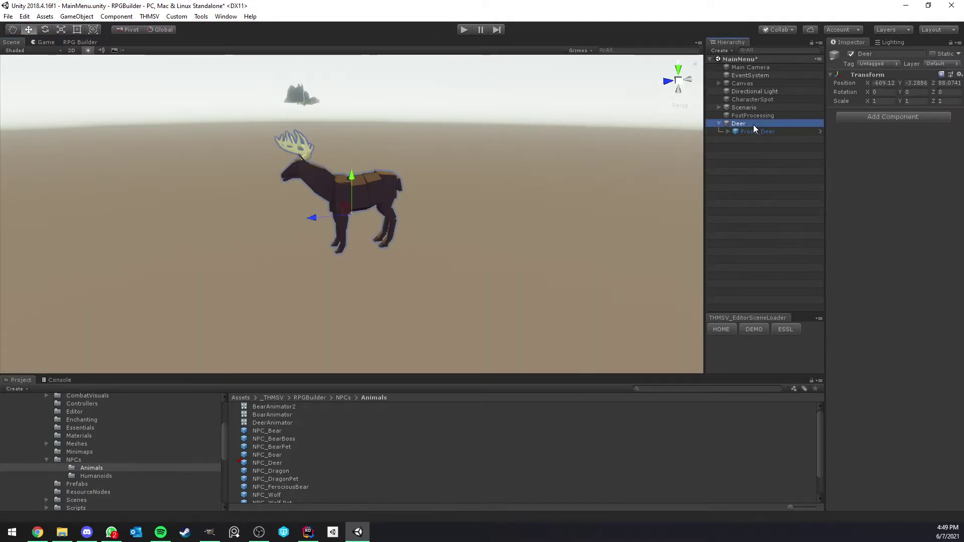
{"action": "left_click_drag", "start_coordinate": [706, 151], "coordinate": [692, 151]}
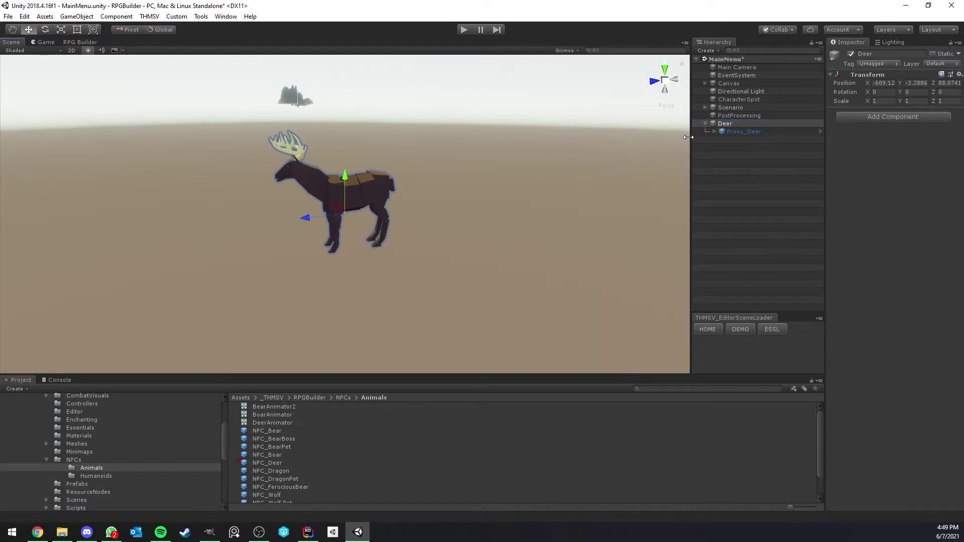
{"action": "left_click", "coordinate": [730, 122]}
{"action": "left_click", "coordinate": [747, 131]}
{"action": "left_click", "coordinate": [738, 122]}
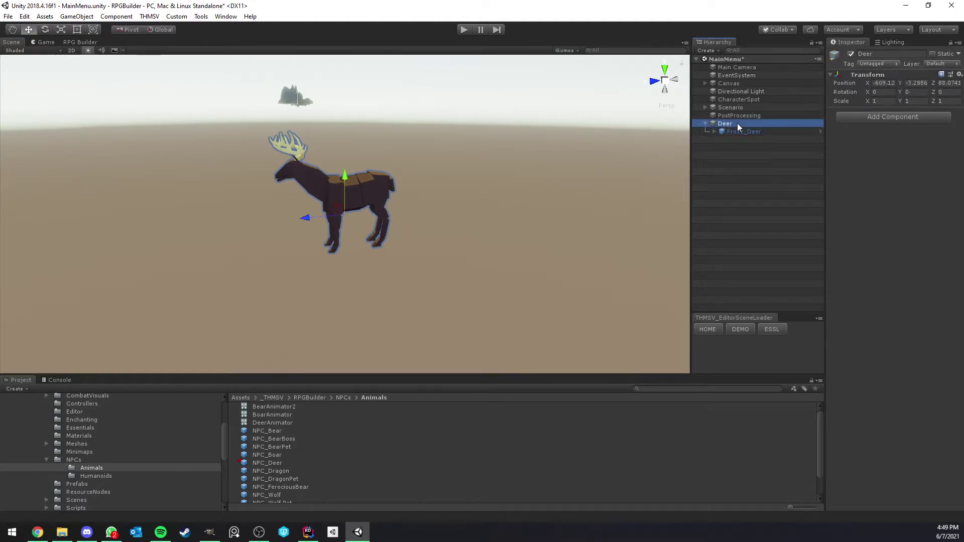
{"action": "left_click", "coordinate": [276, 431]}
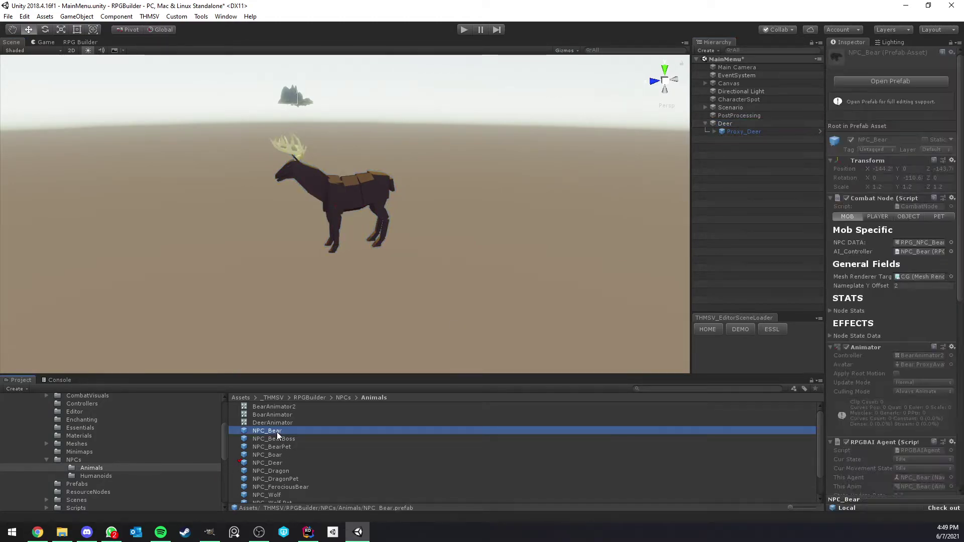
{"action": "left_click_drag", "start_coordinate": [826, 206], "coordinate": [798, 206]}
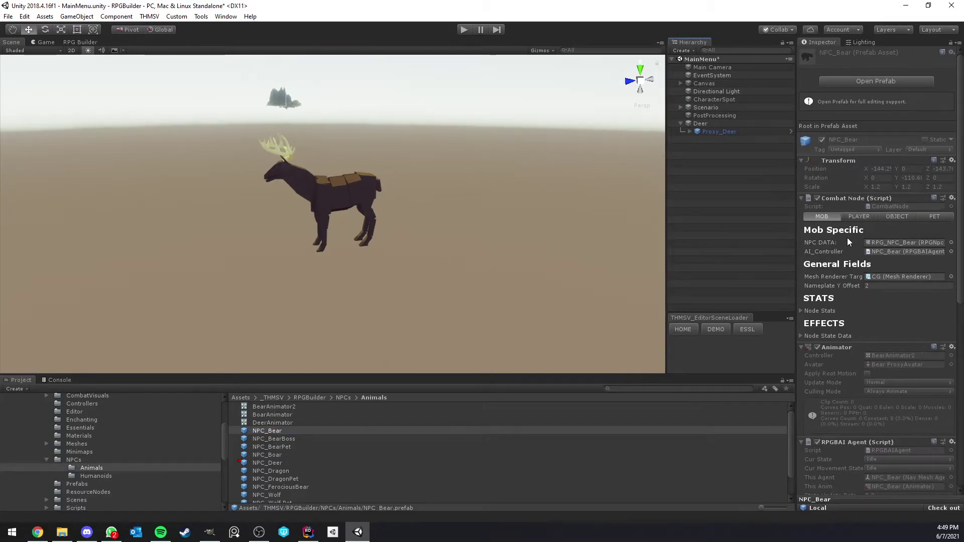
{"action": "scroll", "coordinate": [849, 237], "scroll_direction": "down", "scroll_amount": 3}
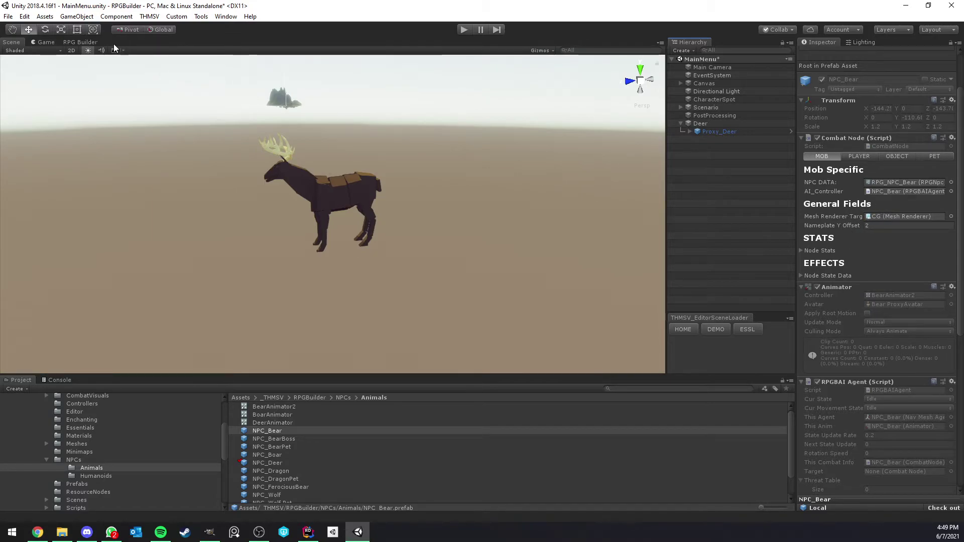
{"action": "left_click", "coordinate": [80, 42]}
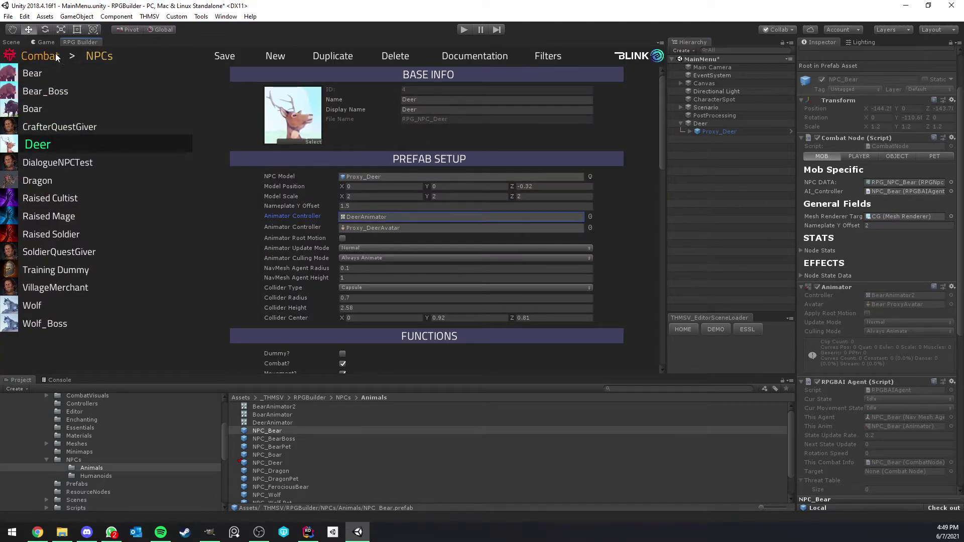
{"action": "left_click", "coordinate": [12, 42]}
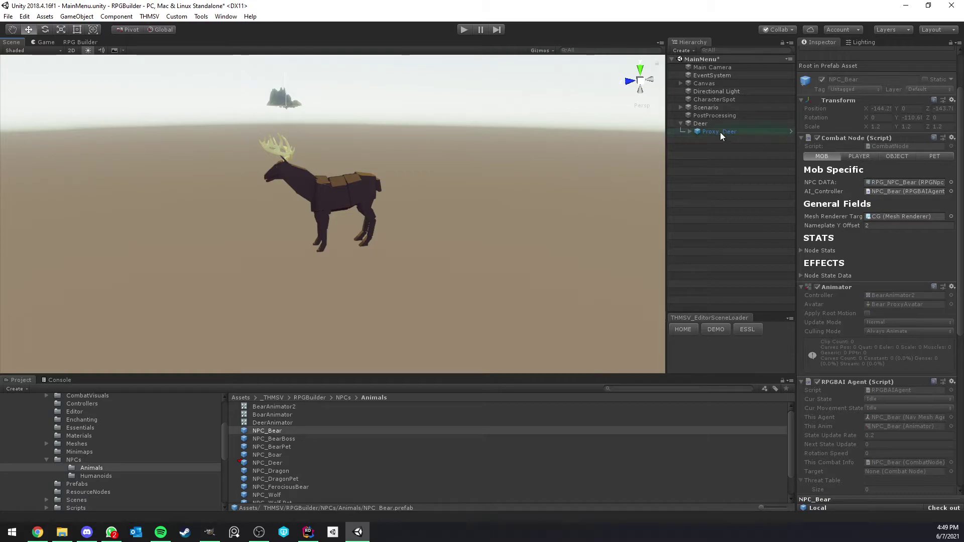
- Add an Animator component to the Deer object
{"action": "left_click", "coordinate": [707, 125]}
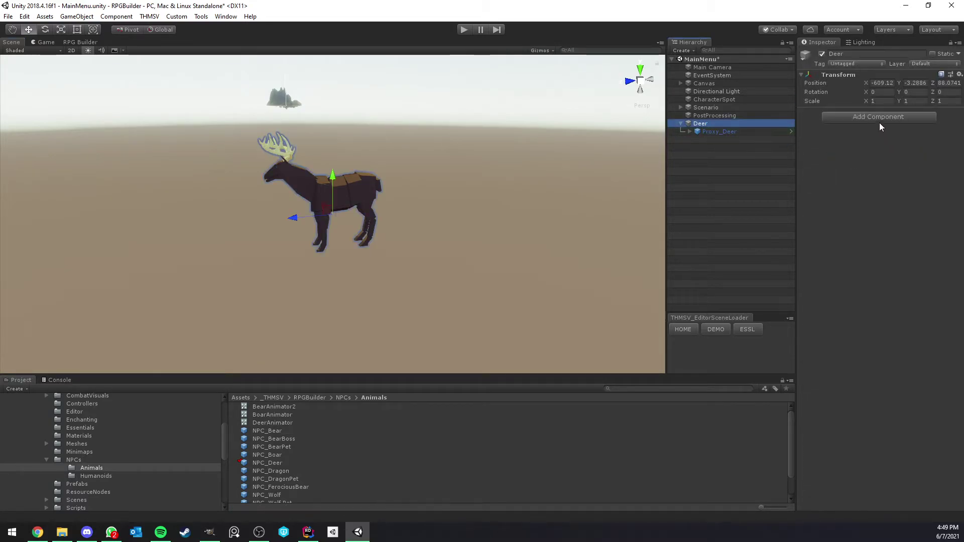
{"action": "left_click", "coordinate": [877, 118]}
{"action": "type", "text": "ani"}
{"action": "left_click", "coordinate": [854, 167]}
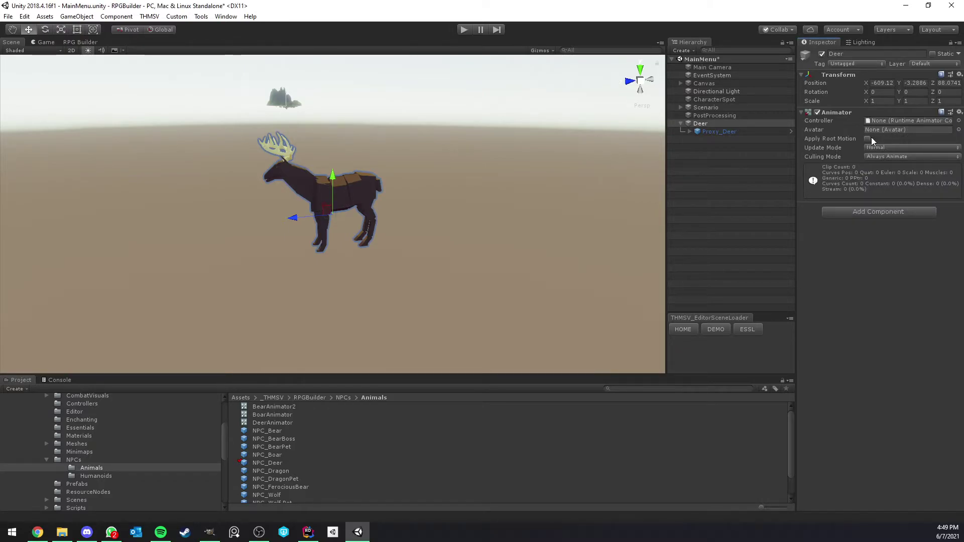
- Keep the Animator at Normal update and Always Animate culling, toggling root motion in RPG Builder
{"action": "left_click", "coordinate": [78, 41]}
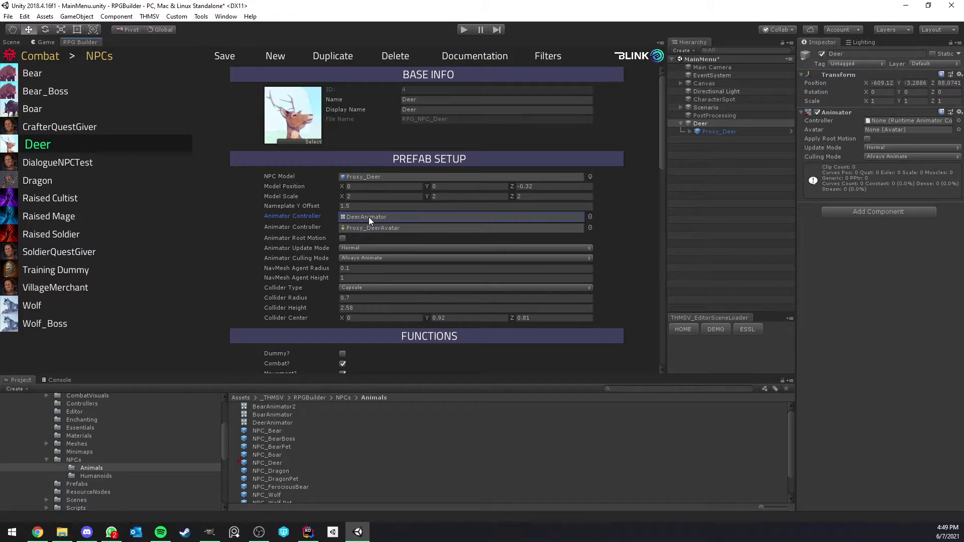
{"action": "left_click", "coordinate": [886, 146]}
{"action": "left_click", "coordinate": [827, 245]}
{"action": "left_click", "coordinate": [882, 157]}
{"action": "left_click", "coordinate": [826, 298]}
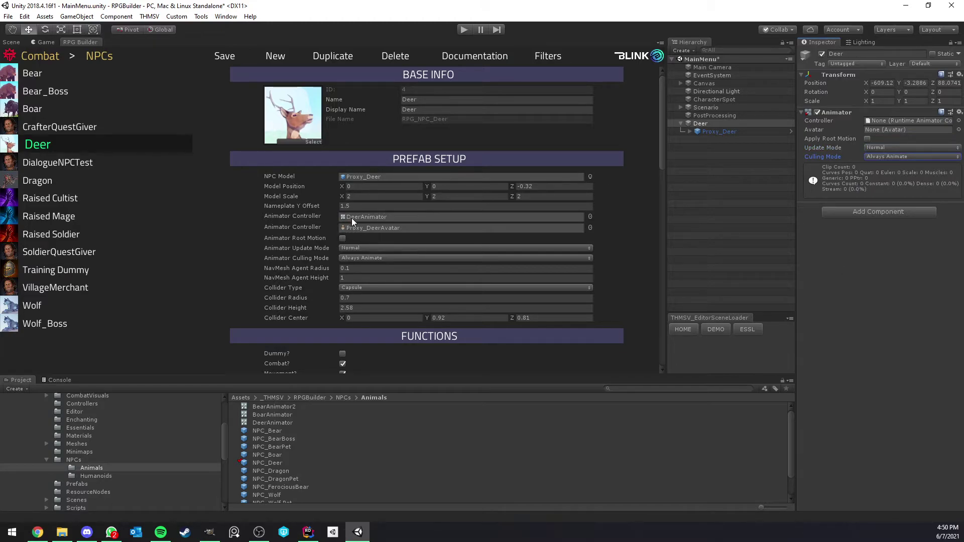
{"action": "left_click", "coordinate": [342, 238]}
- Add a Nav Mesh Agent to Deer and compare with the NPC's NavMesh Agent Radius 0.1
{"action": "left_click", "coordinate": [869, 213]}
{"action": "type", "text": "nav"}
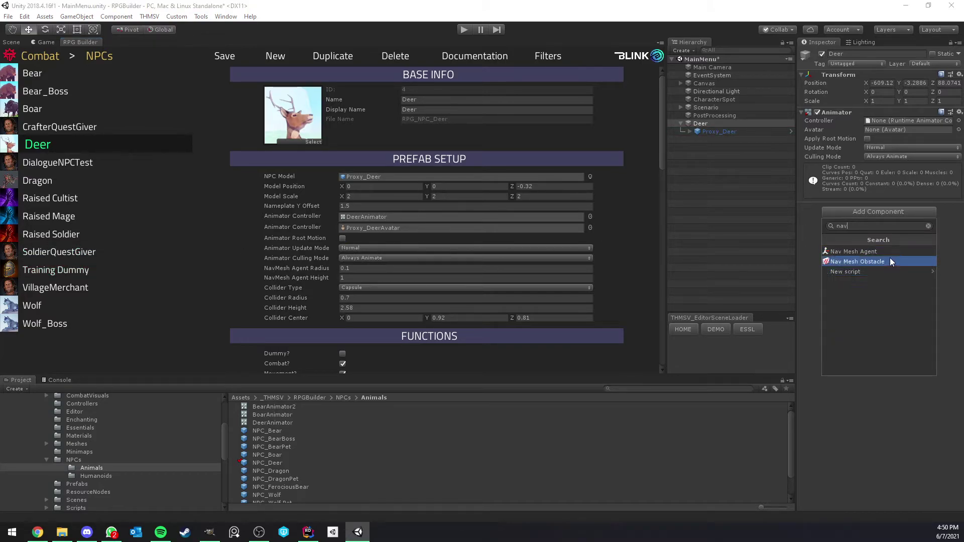
{"action": "left_click", "coordinate": [879, 251]}
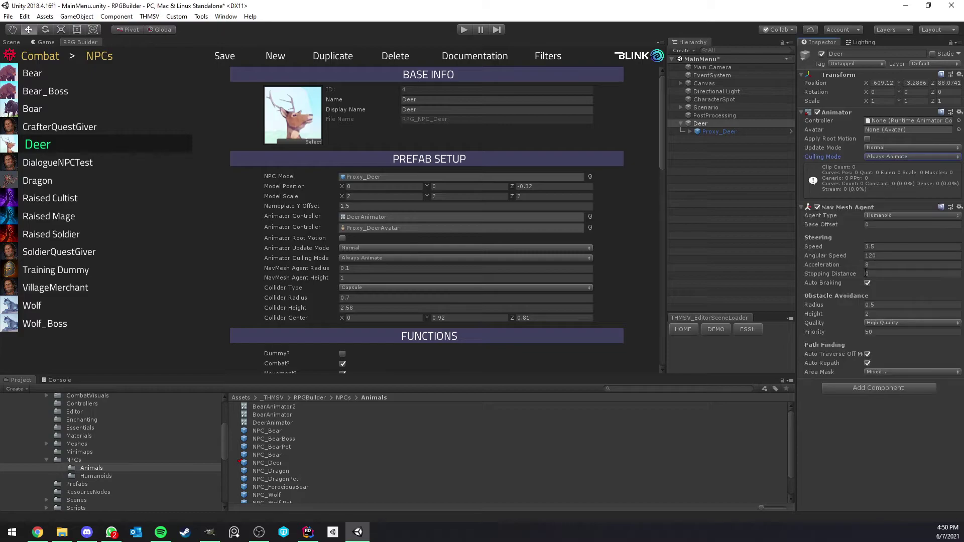
{"action": "left_click", "coordinate": [363, 269]}
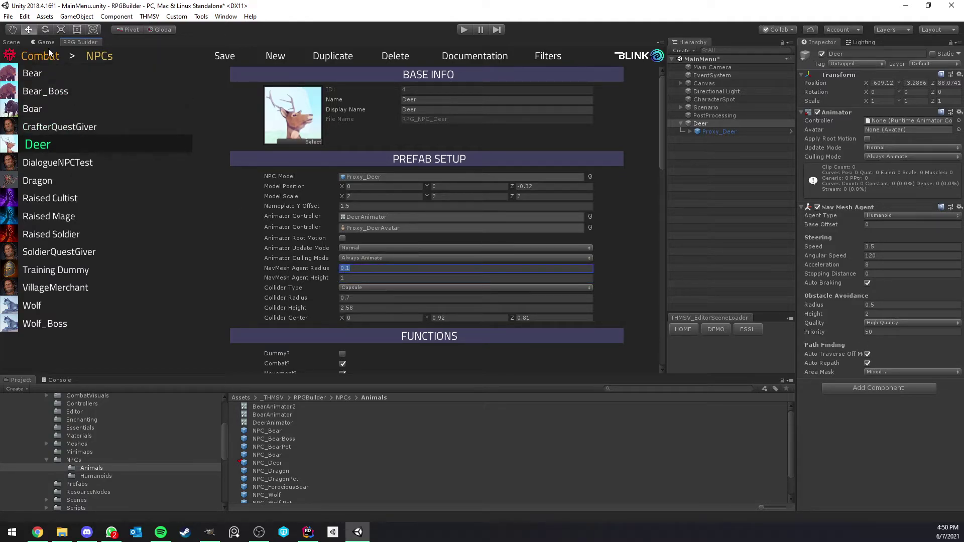
{"action": "left_click", "coordinate": [361, 288]}
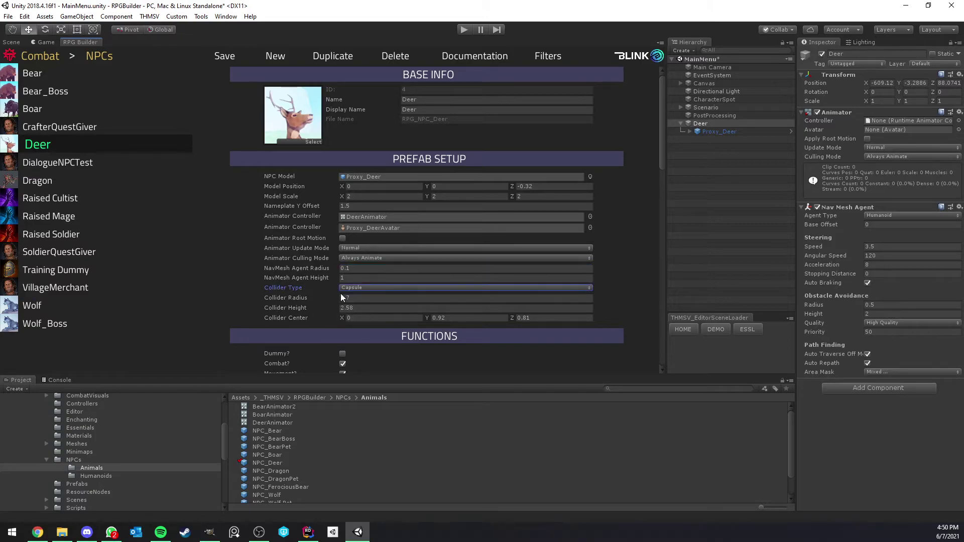
- Try the Sphere and Box collider types, leaving the NPC's Collider Type on Capsule
{"action": "left_click", "coordinate": [365, 310]}
{"action": "left_click", "coordinate": [369, 287]}
{"action": "left_click", "coordinate": [361, 321]}
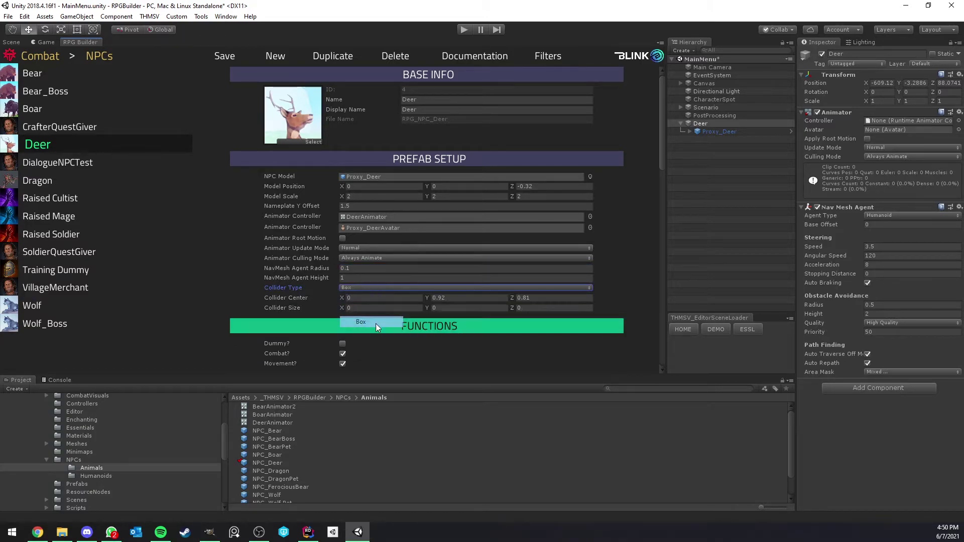
{"action": "left_click", "coordinate": [363, 289]}
{"action": "left_click", "coordinate": [366, 300]}
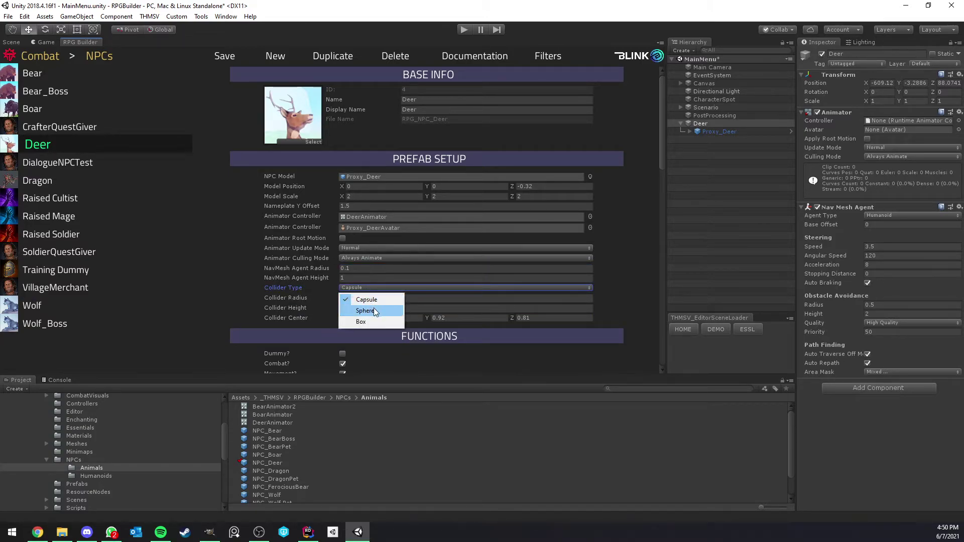
{"action": "left_click", "coordinate": [374, 310]}
{"action": "left_click", "coordinate": [365, 288]}
{"action": "left_click", "coordinate": [366, 299]}
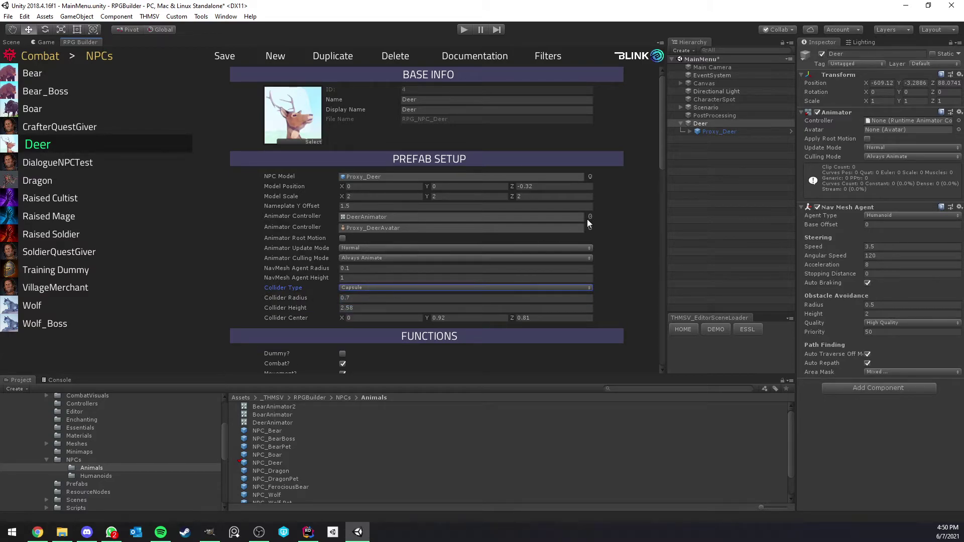
- Add a Capsule Collider to Deer and compare with the NPC's radius 0.7, height 2.58
{"action": "left_click", "coordinate": [847, 388]}
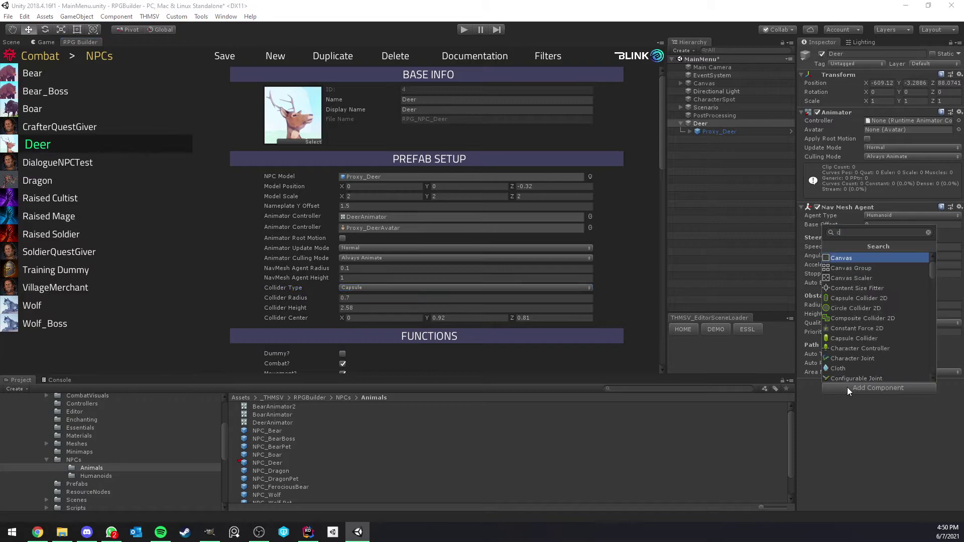
{"action": "type", "text": "cap"}
{"action": "left_click", "coordinate": [870, 270]}
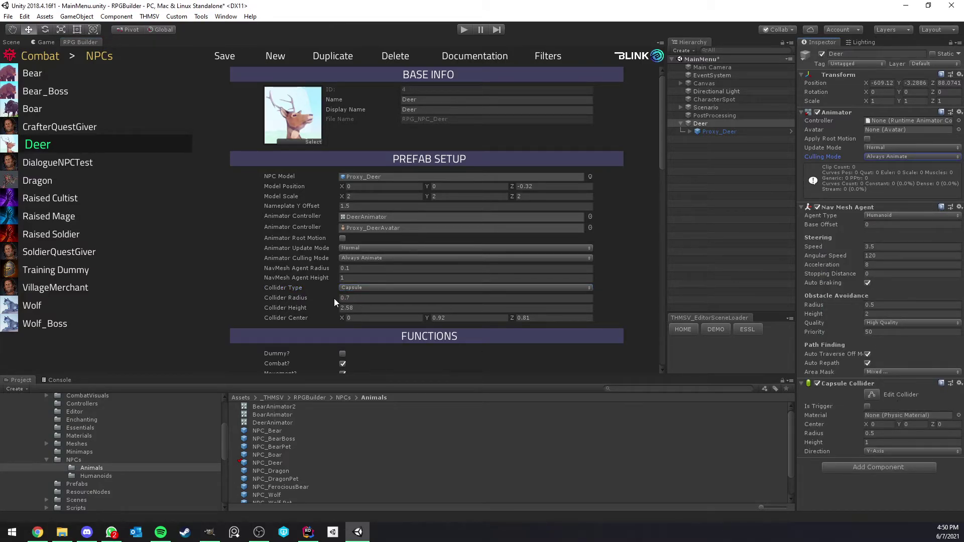
{"action": "left_click", "coordinate": [360, 299]}
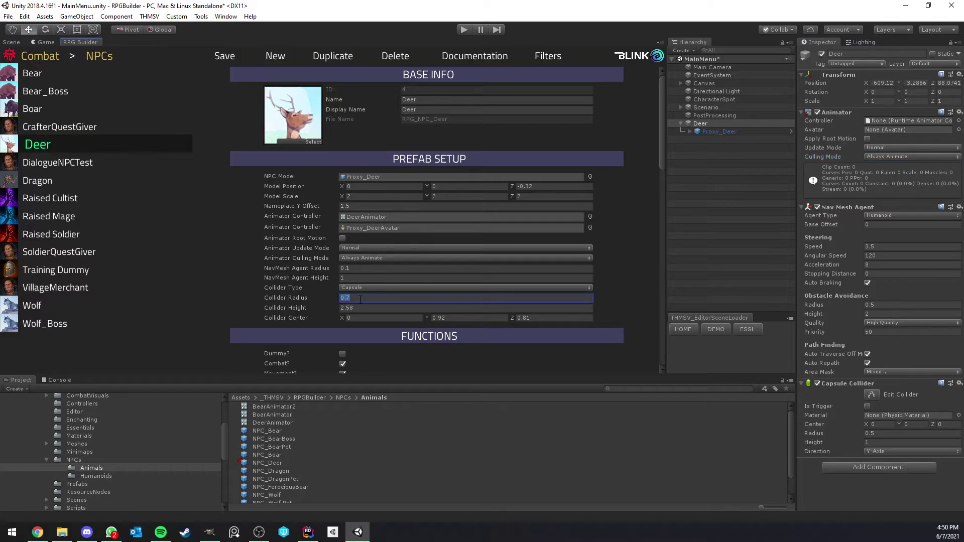
{"action": "left_click", "coordinate": [367, 308]}
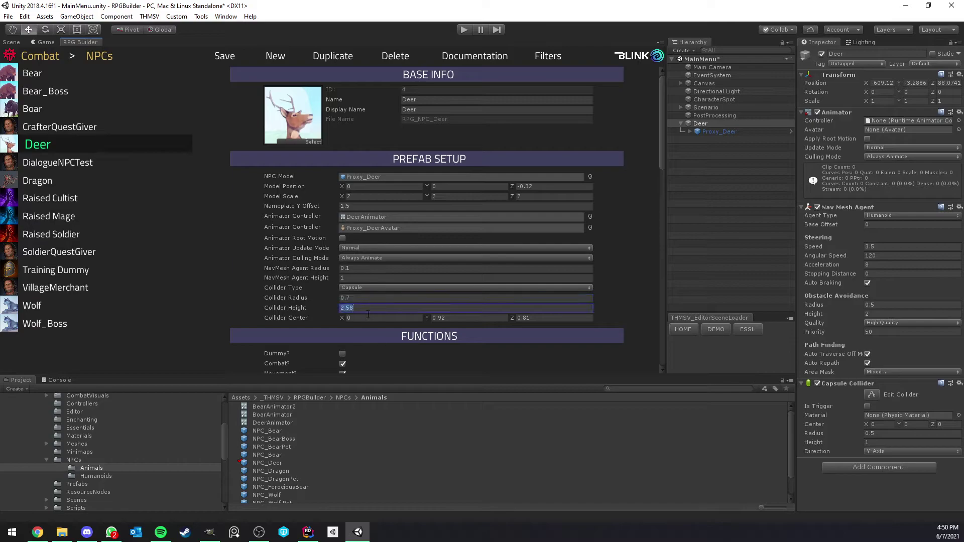
{"action": "key", "text": "Tab"}
- Delete the Deer test object from the scene Hierarchy
{"action": "left_click", "coordinate": [713, 185]}
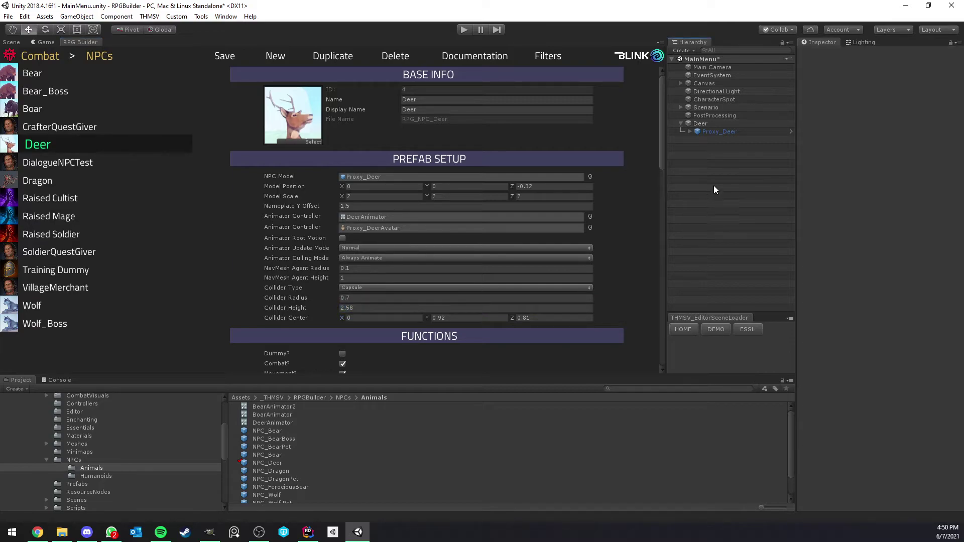
{"action": "left_click", "coordinate": [704, 123]}
{"action": "key", "text": "Delete"}
- Enter play mode with a new character named 'Qweqwess' and load into the DEMO2 world
{"action": "left_click", "coordinate": [45, 42]}
{"action": "left_click", "coordinate": [464, 30]}
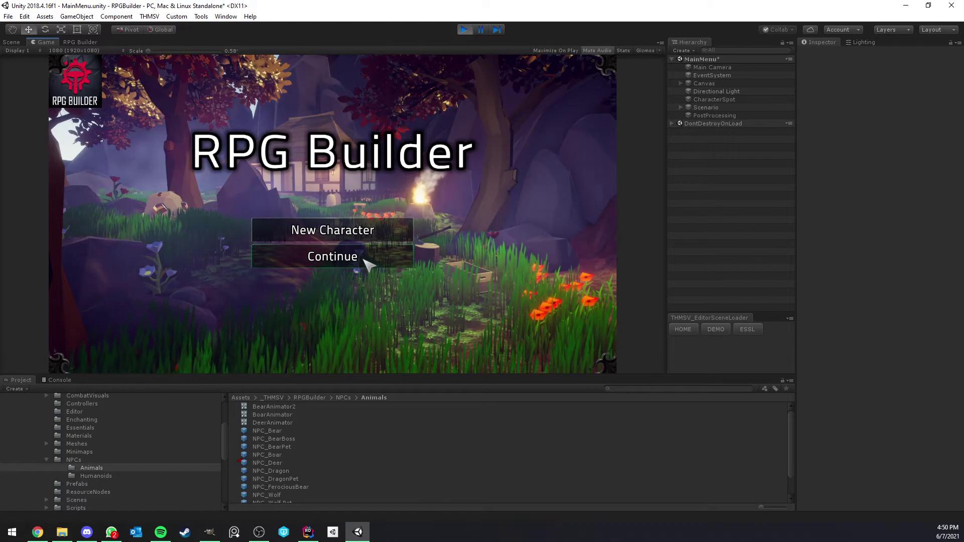
{"action": "left_click", "coordinate": [355, 234]}
{"action": "left_click", "coordinate": [397, 332]}
{"action": "type", "text": "Qweqwess"}
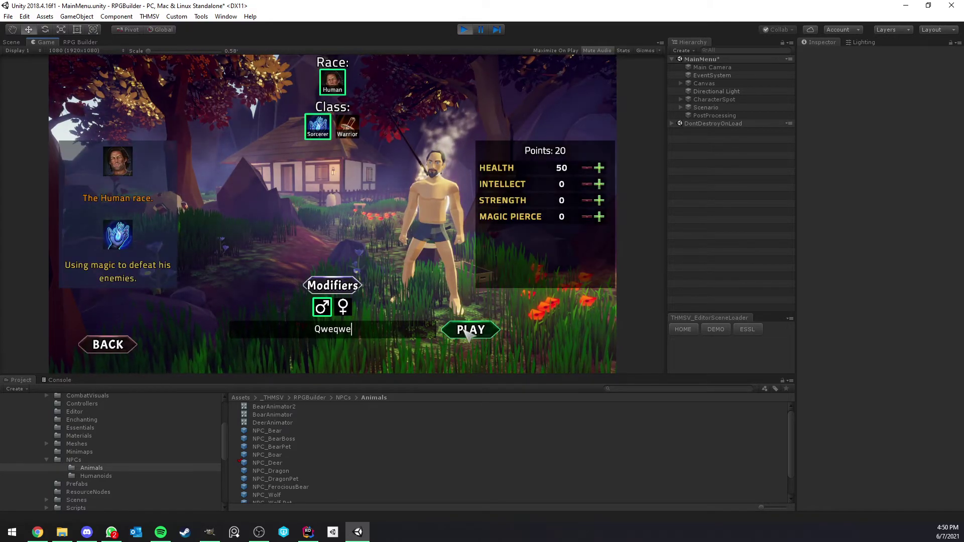
{"action": "left_click", "coordinate": [471, 330]}
{"action": "left_click", "coordinate": [348, 196]}
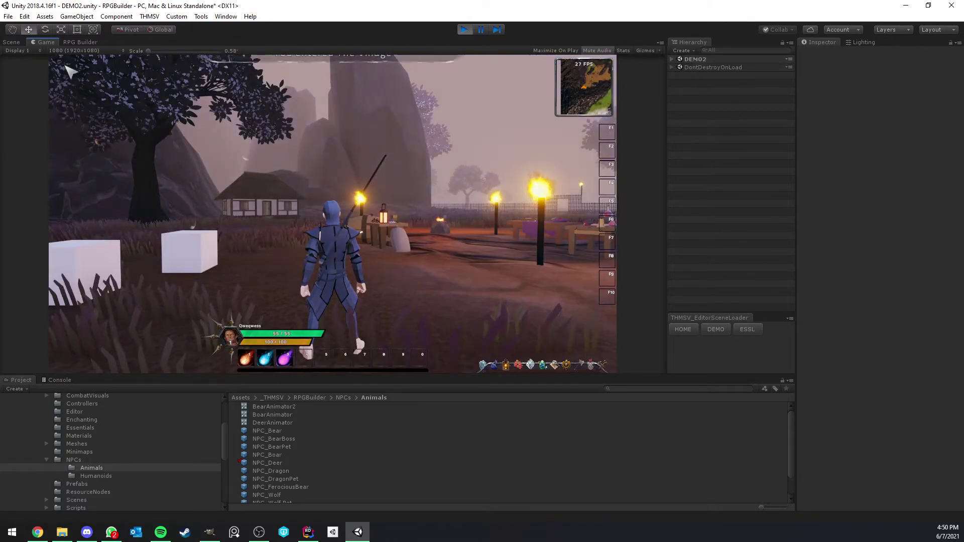
{"action": "left_click", "coordinate": [11, 41]}
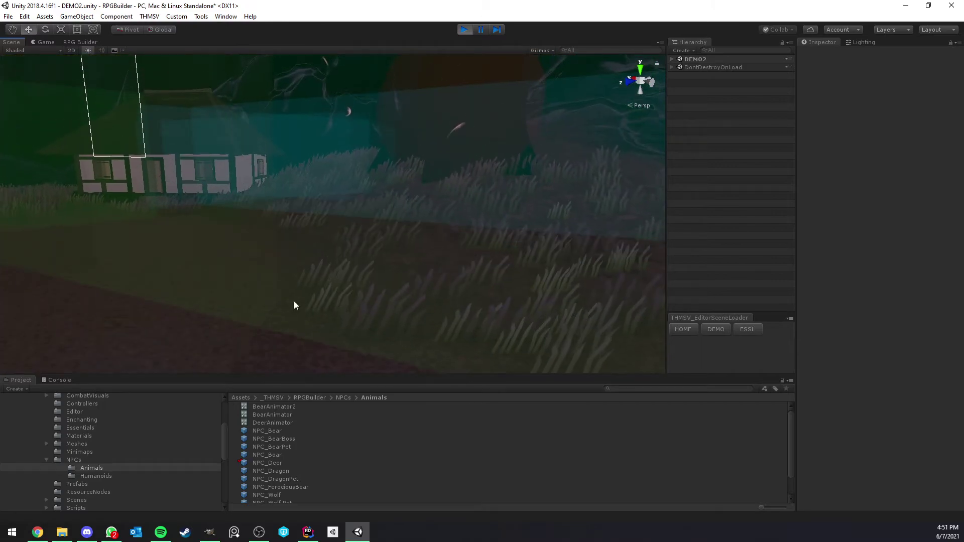
{"action": "right_click_drag", "start_coordinate": [293, 306], "coordinate": [279, 196]}
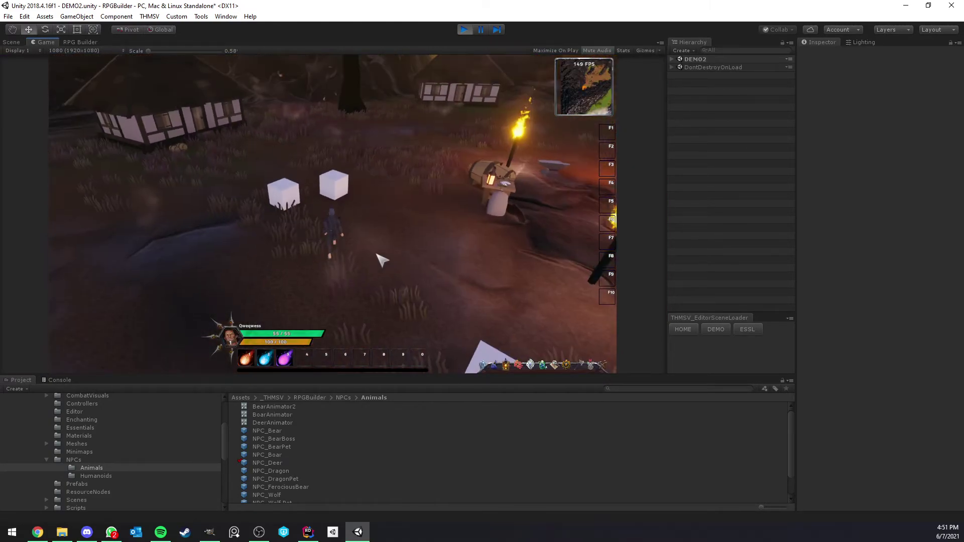
- Run the Sorcerer past the torches and forge, across the grassy field to the fence gate
{"action": "key", "text": "w"}
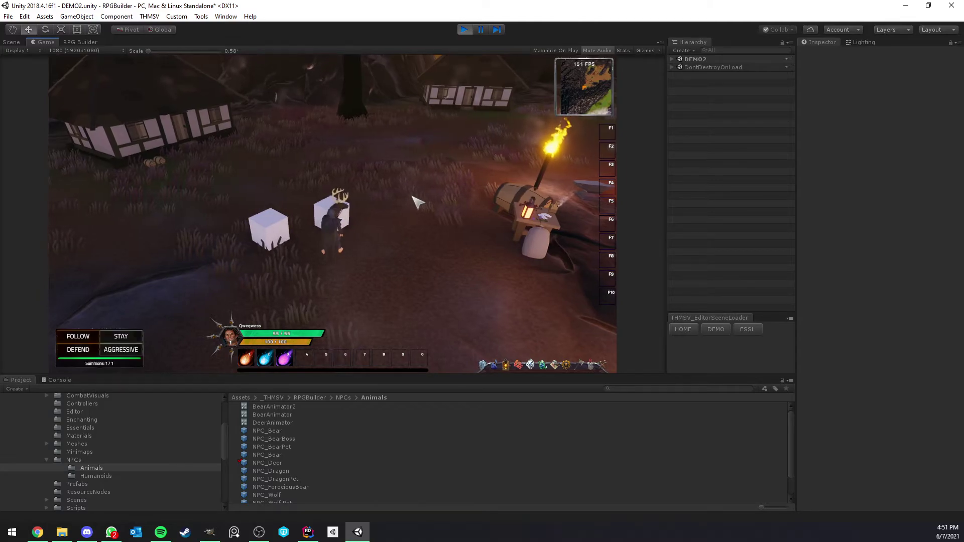
{"action": "key", "text": "a"}
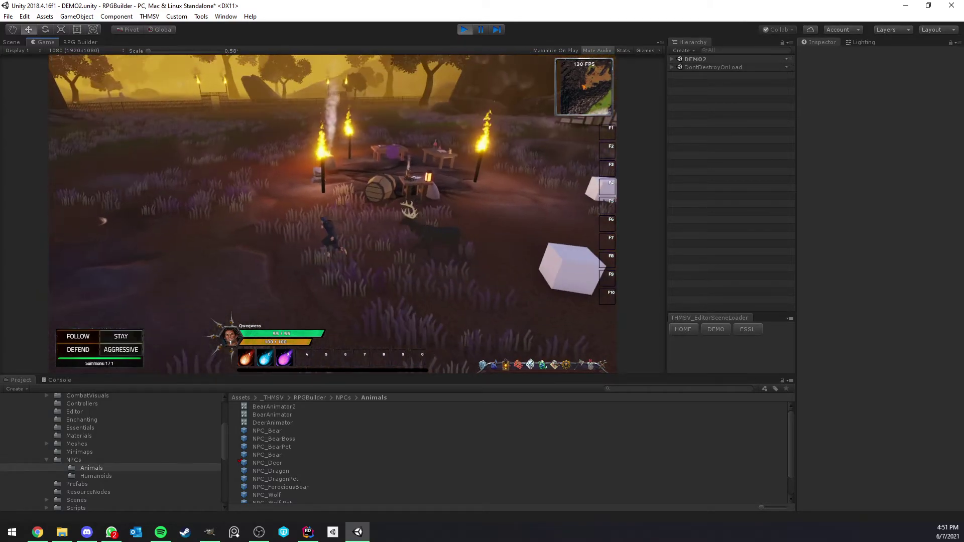
{"action": "key", "text": "w"}
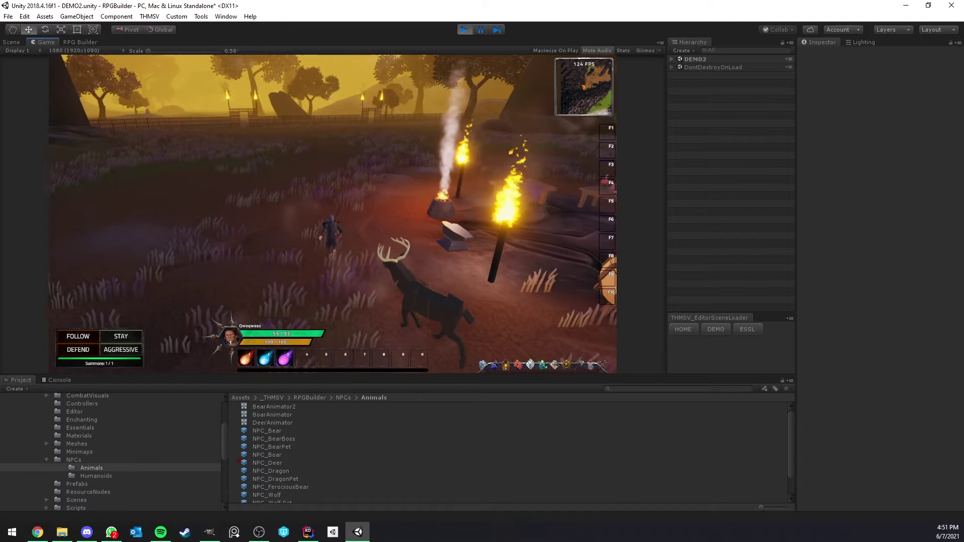
{"action": "key", "text": "w"}
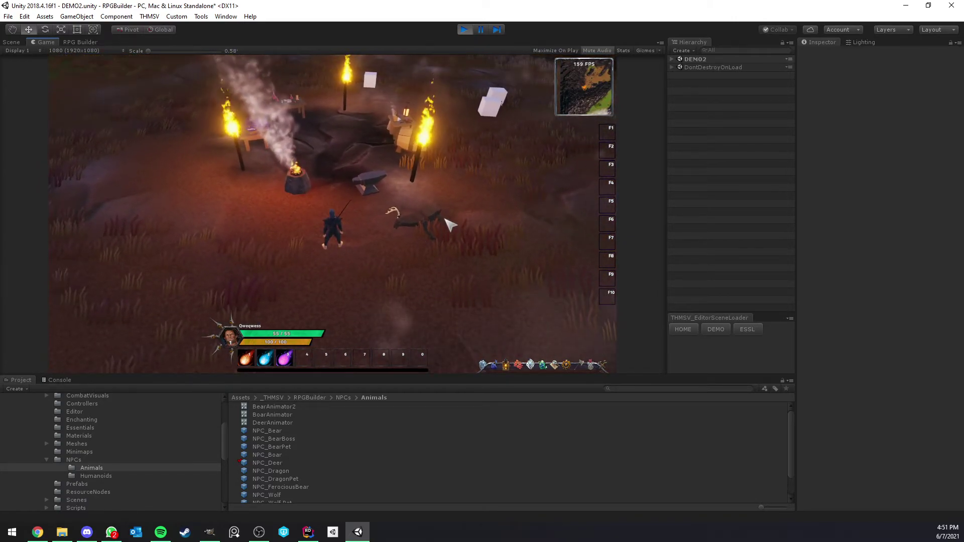
{"action": "key", "text": "w"}
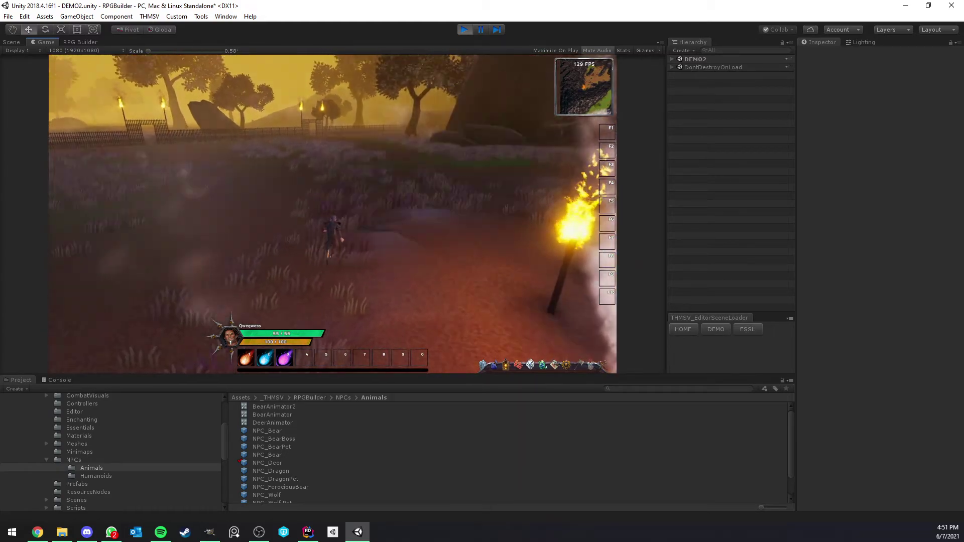
{"action": "key", "text": "w"}
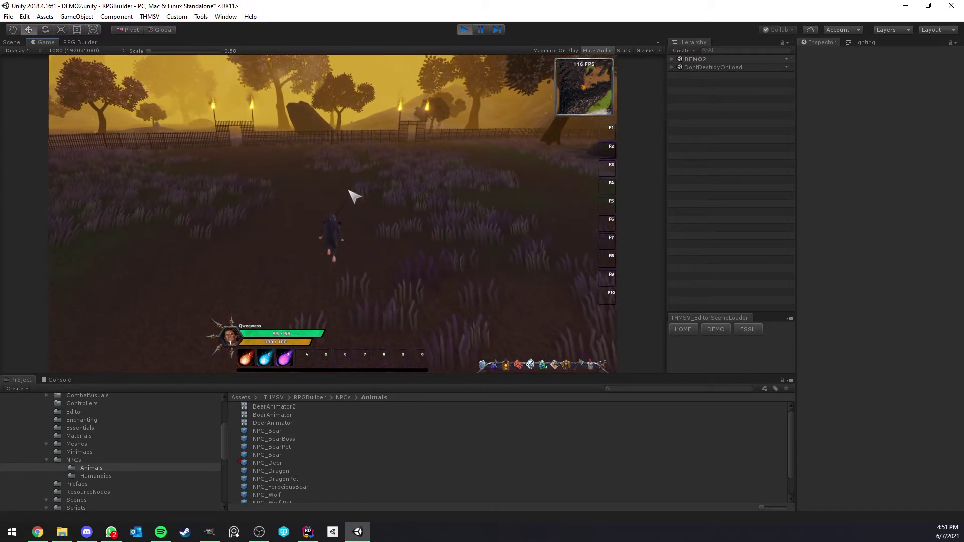
{"action": "key", "text": "w"}
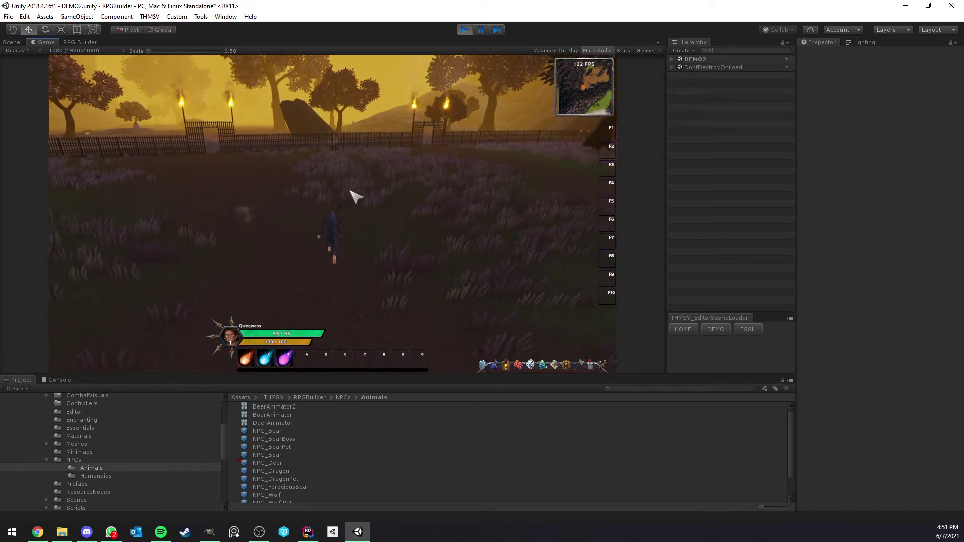
{"action": "key", "text": "w"}
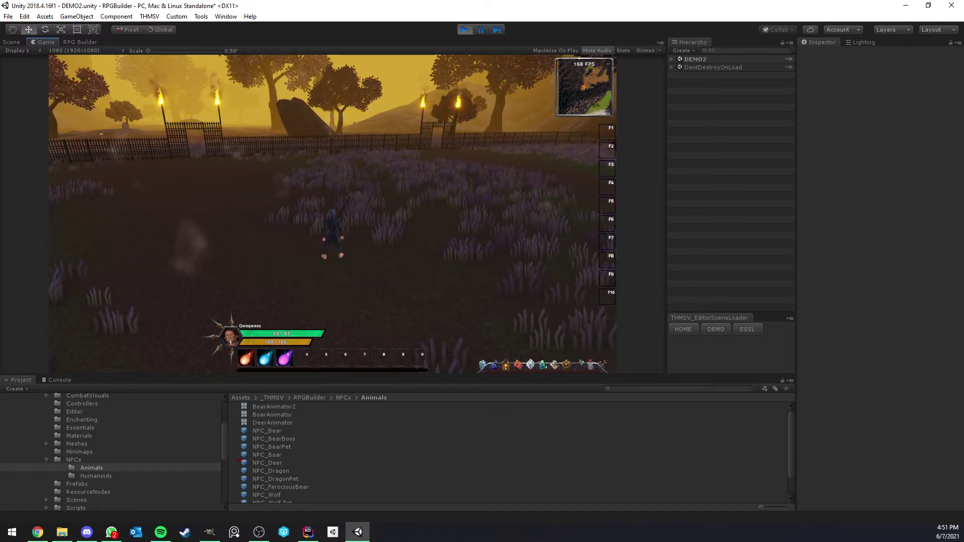
{"action": "key", "text": "w"}
{"action": "right_click_drag", "start_coordinate": [327, 300], "coordinate": [257, 302]}
- Target the Deer, run into The Plains, and kill it with Fireball
{"action": "key", "text": "w"}
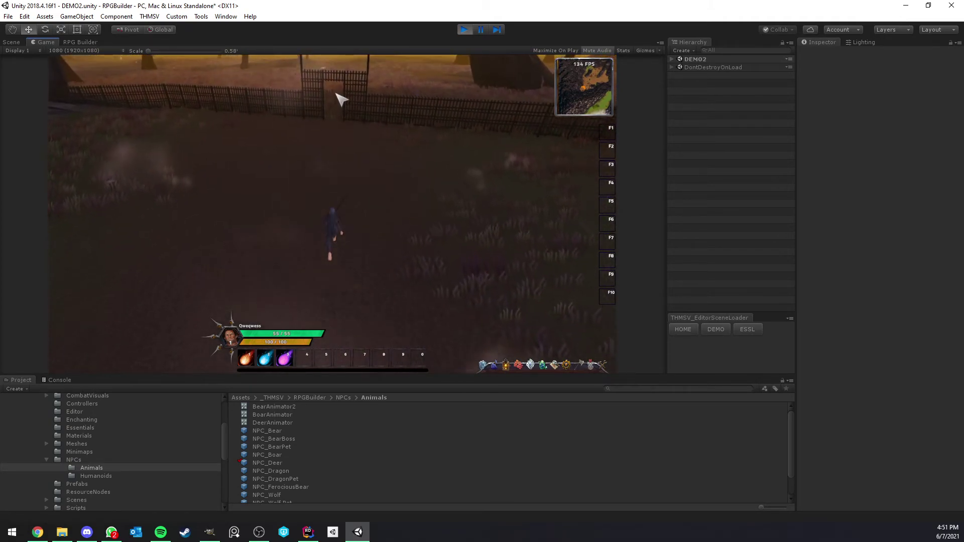
{"action": "left_click", "coordinate": [334, 80]}
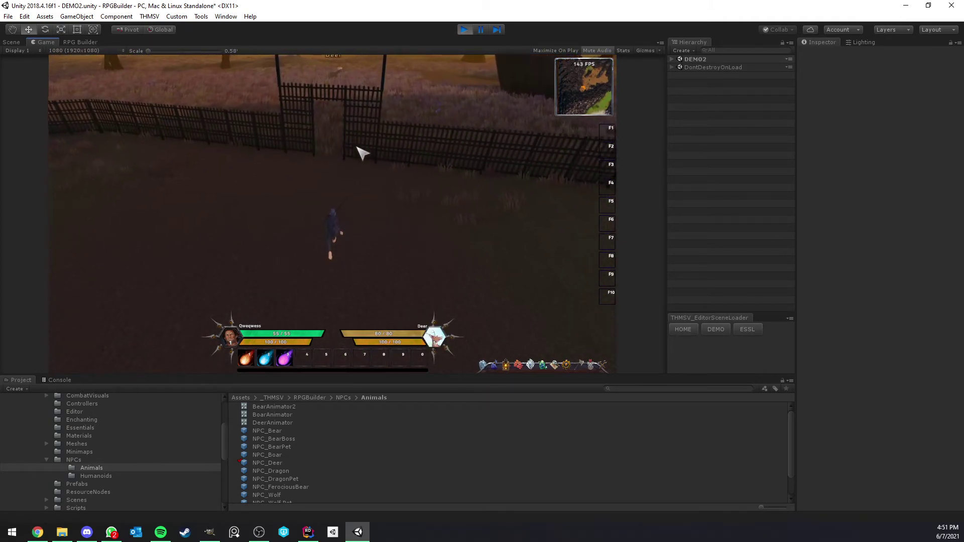
{"action": "key", "text": "w"}
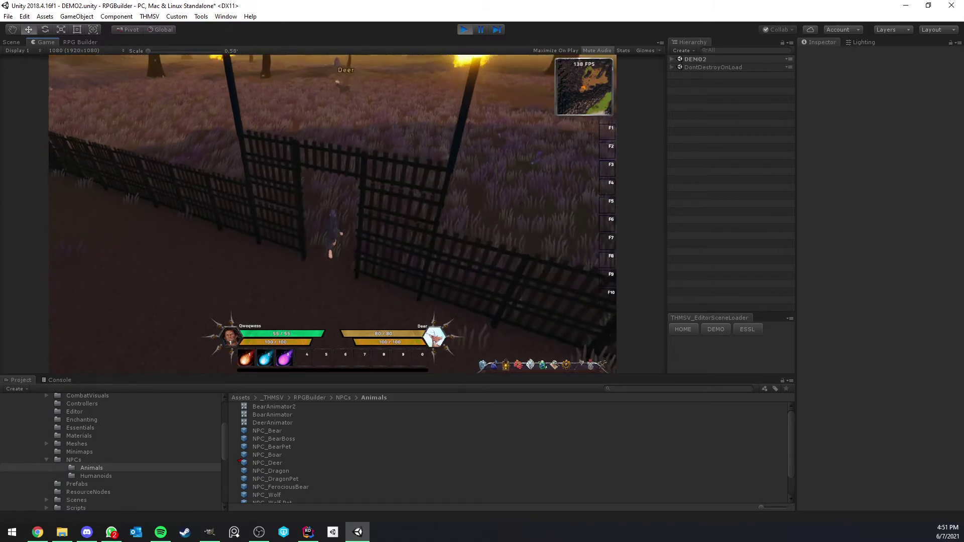
{"action": "key", "text": "1"}
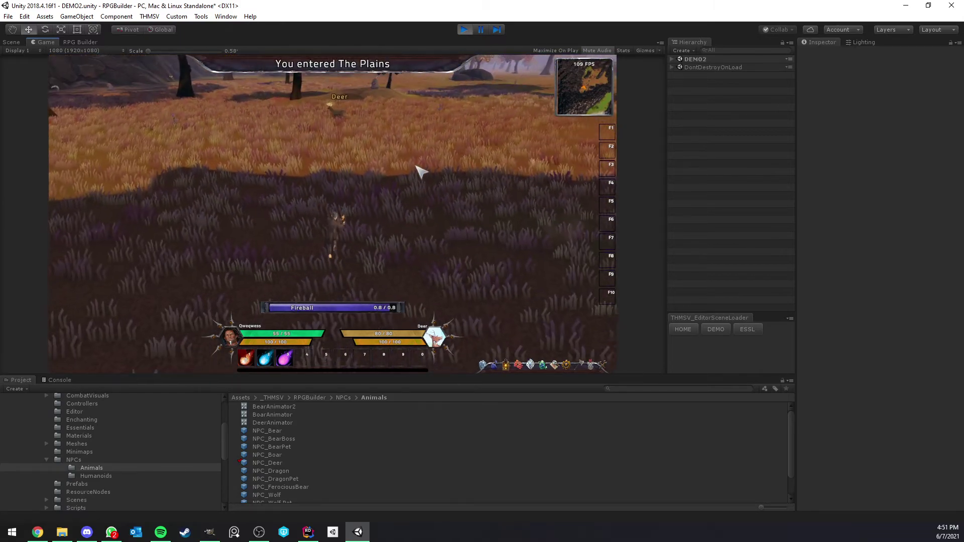
{"action": "right_click_drag", "start_coordinate": [394, 191], "coordinate": [366, 192]}
{"action": "key", "text": "1"}
- Loot the dead Deer's corpse, then run back toward the village gate
{"action": "key", "text": "w"}
{"action": "right_click", "coordinate": [321, 221]}
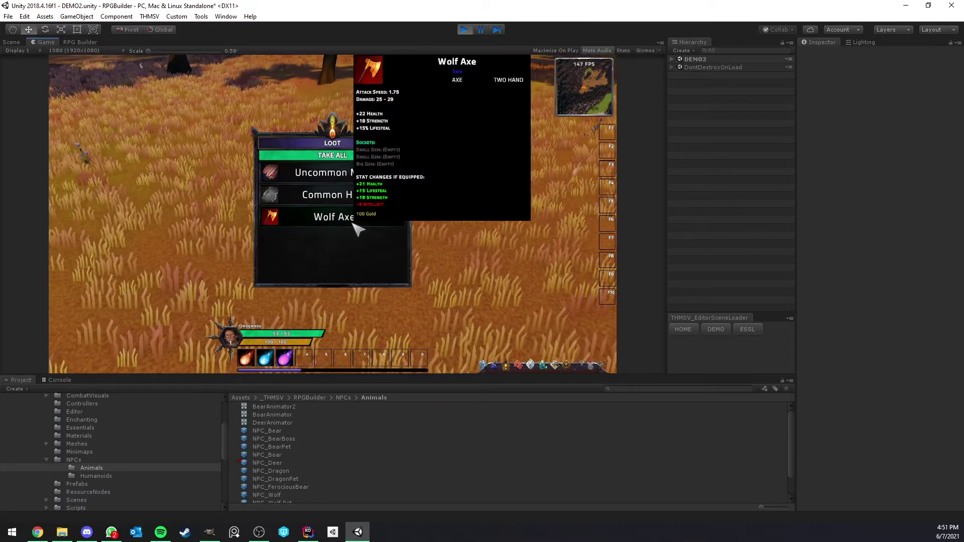
{"action": "left_click", "coordinate": [333, 155]}
{"action": "right_click_drag", "start_coordinate": [333, 155], "coordinate": [407, 138]}
{"action": "key", "text": "w"}
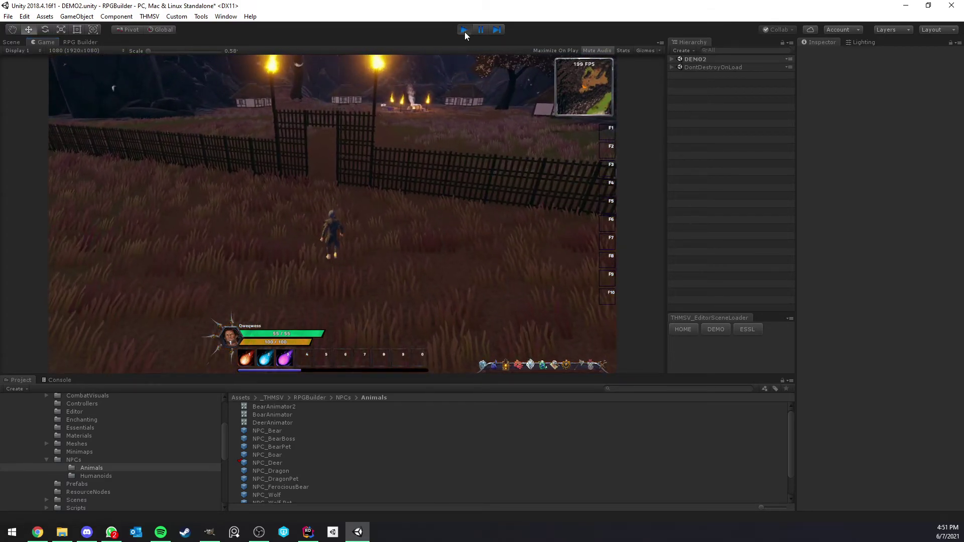
- Stop play mode and inspect the NPC_Wolf prefab in the Animals folder
{"action": "left_click", "coordinate": [464, 30]}
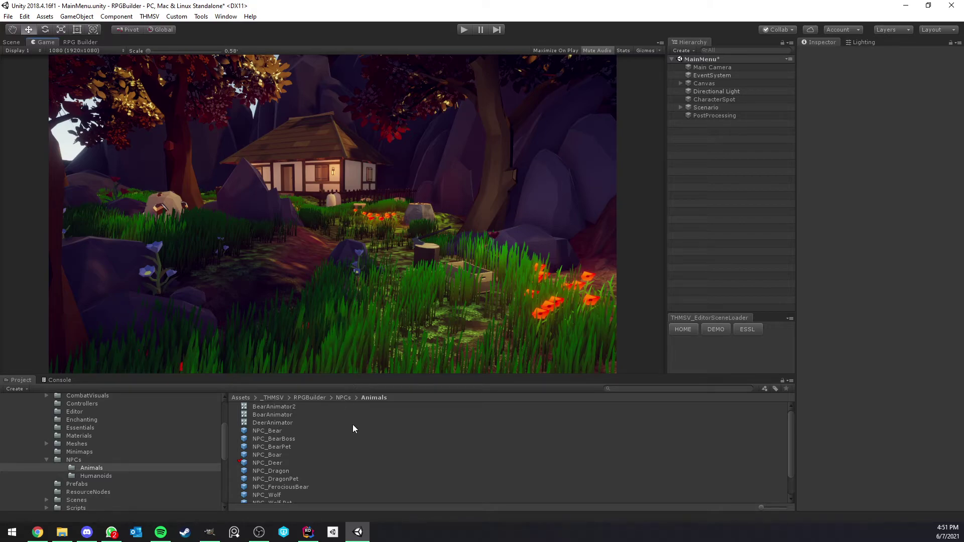
{"action": "scroll", "coordinate": [301, 452], "scroll_direction": "down", "scroll_amount": 2}
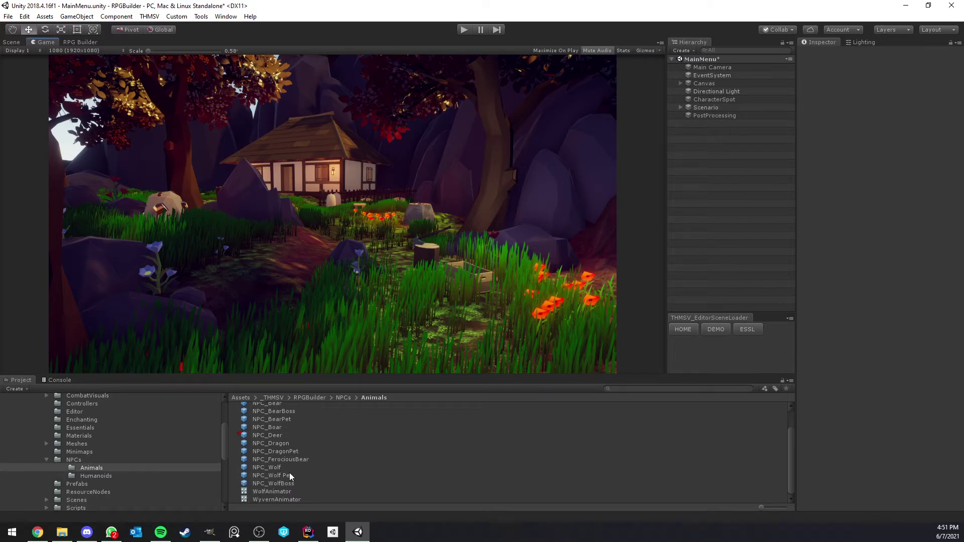
{"action": "left_click", "coordinate": [281, 467]}
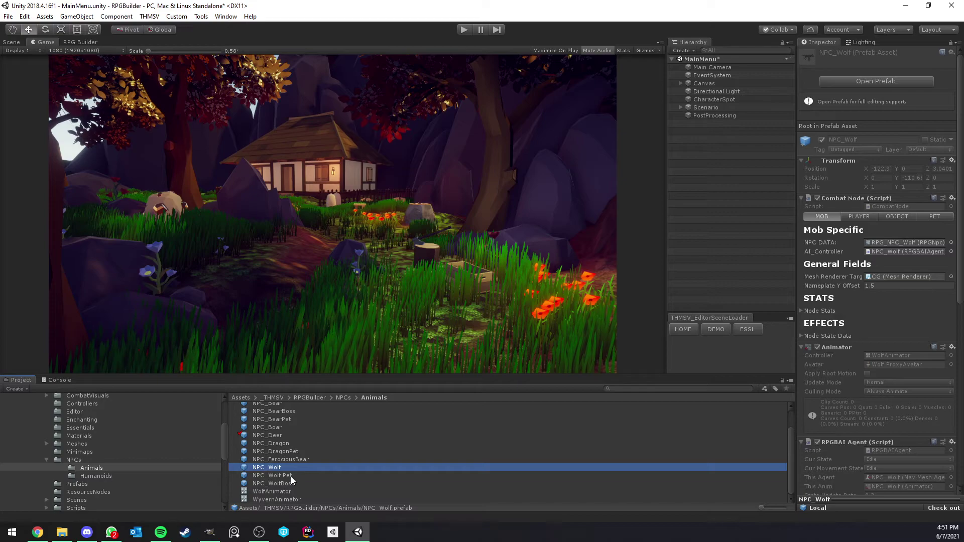
- Compare NPC_Wolf Pet's pet-specific Combat settings against NPC_Wolf's mob settings
{"action": "left_click", "coordinate": [291, 477]}
{"action": "left_click", "coordinate": [282, 468]}
{"action": "left_click", "coordinate": [291, 475]}
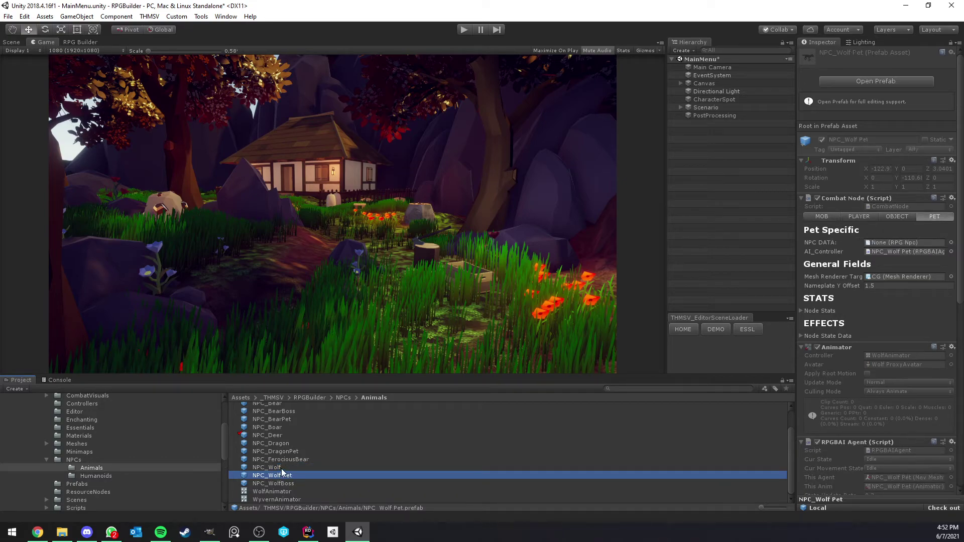
{"action": "key", "text": "Up"}
{"action": "left_click", "coordinate": [292, 475]}
{"action": "left_click", "coordinate": [307, 468]}
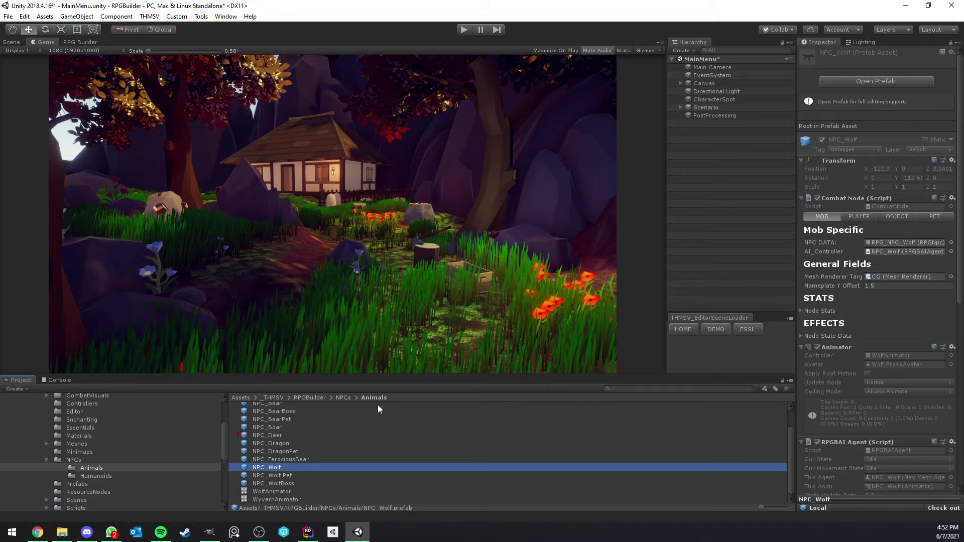
{"action": "left_click", "coordinate": [722, 230]}
- Open RPG Builder from THMSV and select the Deer entry in the NPCs list
{"action": "left_click", "coordinate": [149, 16]}
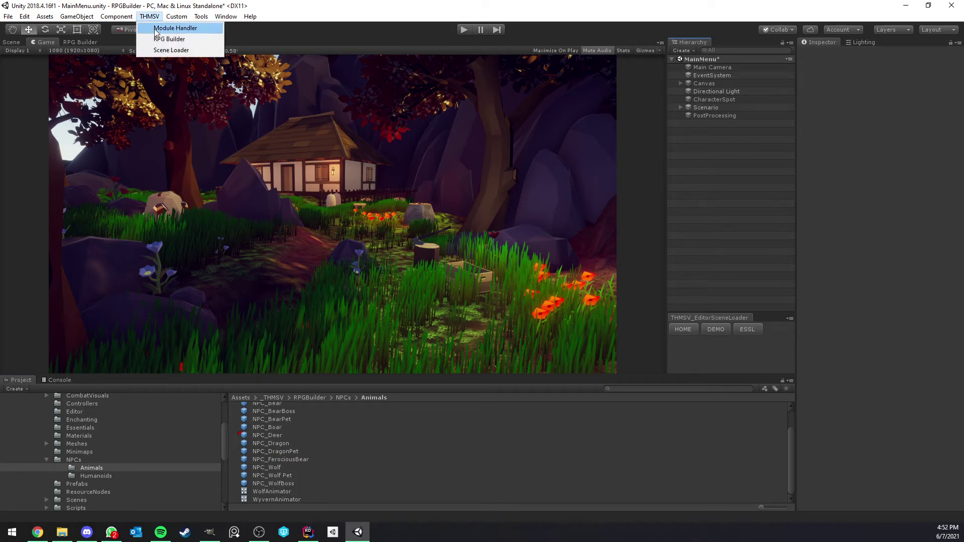
{"action": "left_click", "coordinate": [170, 39]}
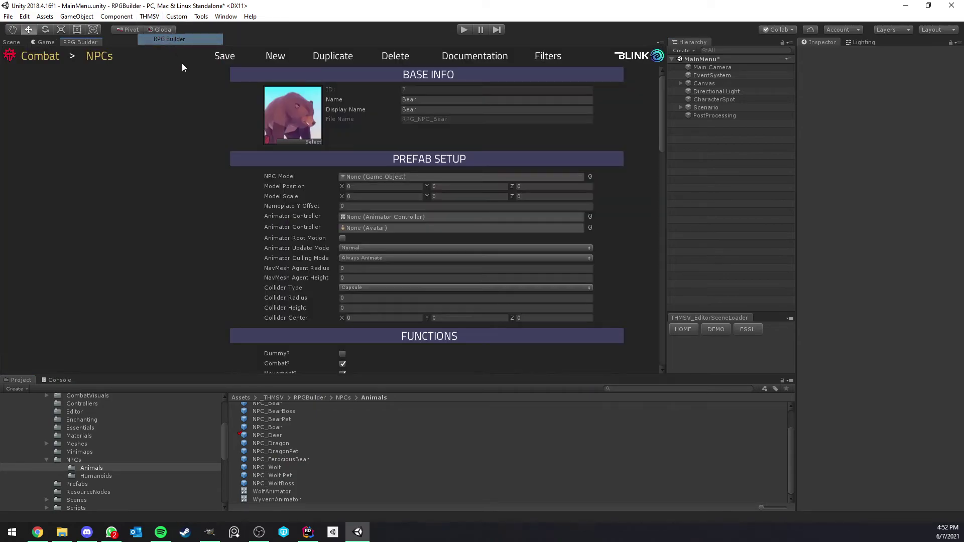
{"action": "left_click", "coordinate": [96, 59]}
{"action": "left_click", "coordinate": [62, 111]}
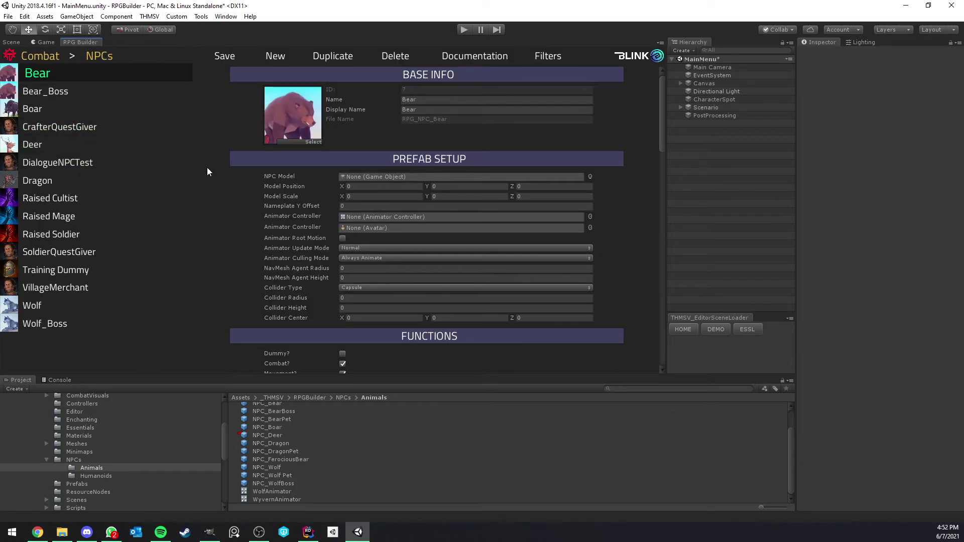
{"action": "left_click", "coordinate": [71, 149]}
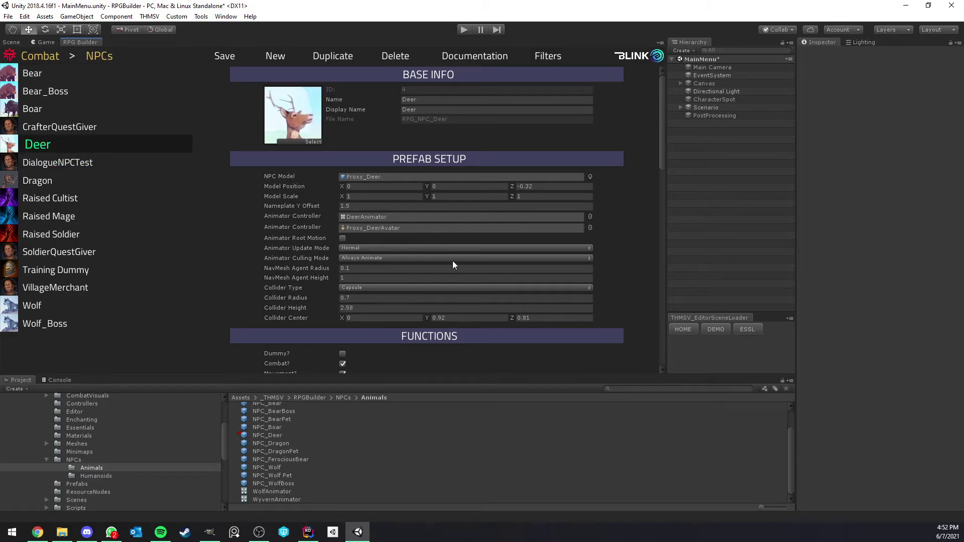
{"action": "scroll", "coordinate": [393, 225], "scroll_direction": "down", "scroll_amount": 3}
{"action": "scroll", "coordinate": [369, 223], "scroll_direction": "up", "scroll_amount": 3}
- Open the spawndeer effect from the Combat Effect list to review its Pet settings
{"action": "left_click", "coordinate": [82, 56]}
{"action": "left_click", "coordinate": [50, 93]}
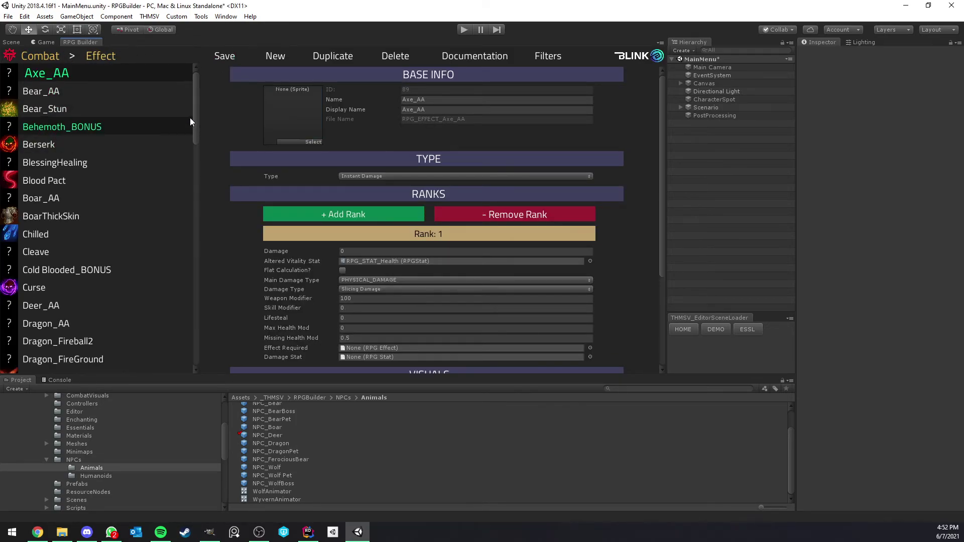
{"action": "left_click_drag", "start_coordinate": [195, 121], "coordinate": [203, 325]}
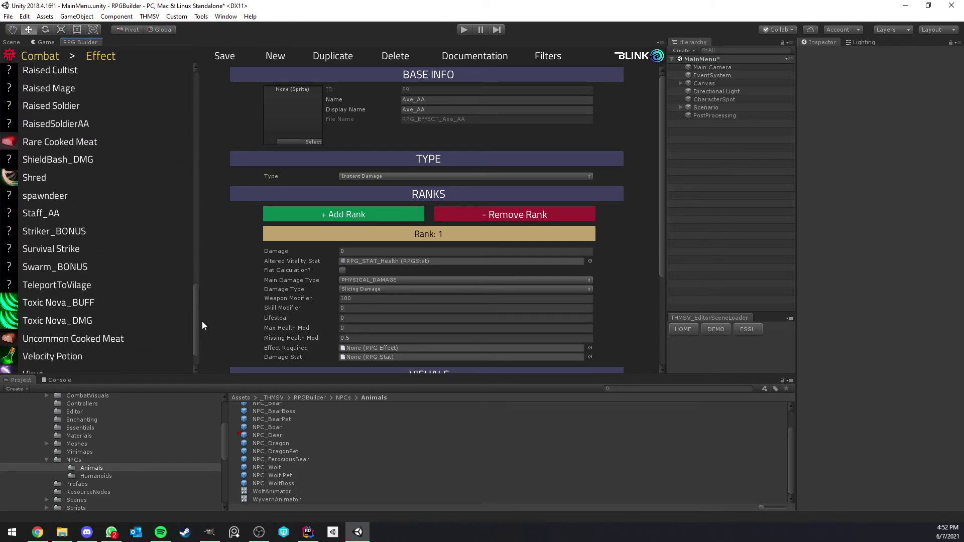
{"action": "left_click", "coordinate": [91, 196]}
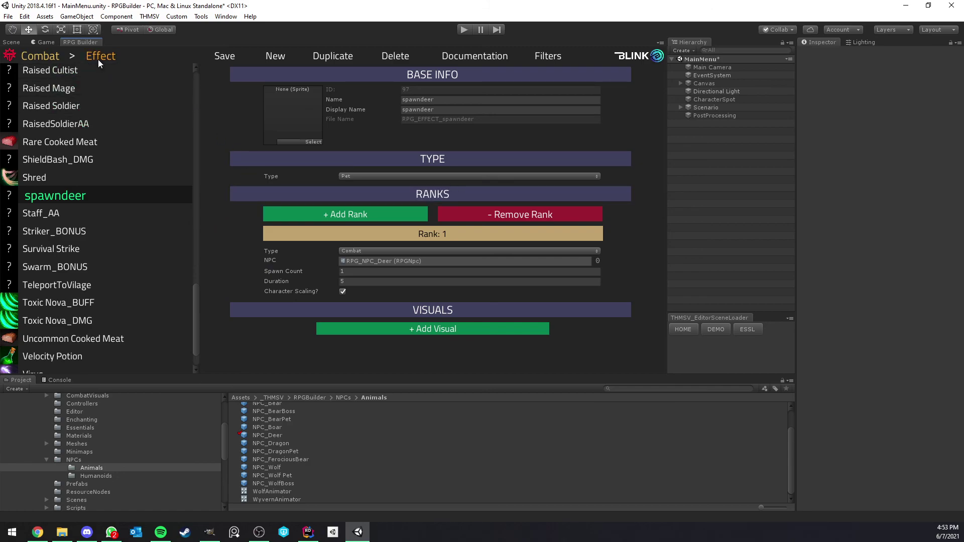
{"action": "left_click_drag", "start_coordinate": [196, 310], "coordinate": [194, 82]}
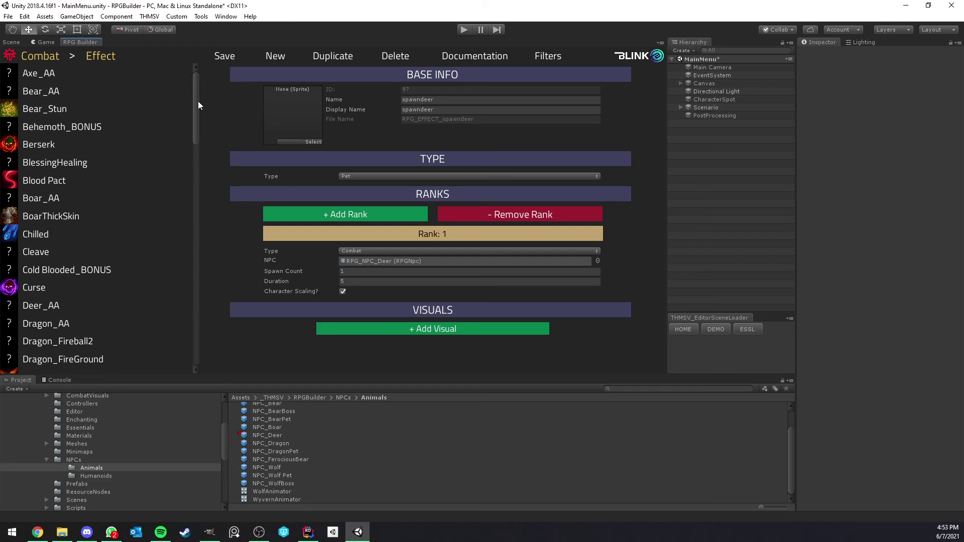